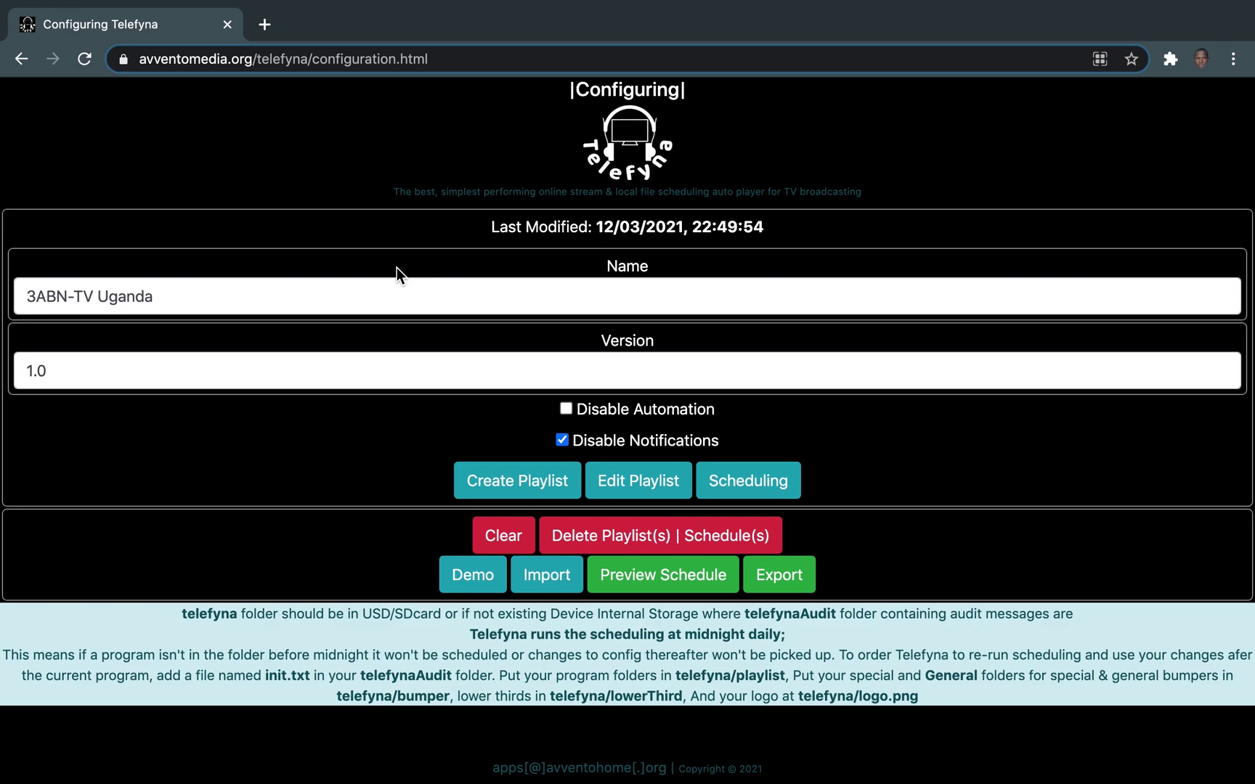
Examine the configuration's name, version and Disable Automation option, and the notes on the telefyna folder and init.txt
{"action": "left_click", "coordinate": [356, 303]}
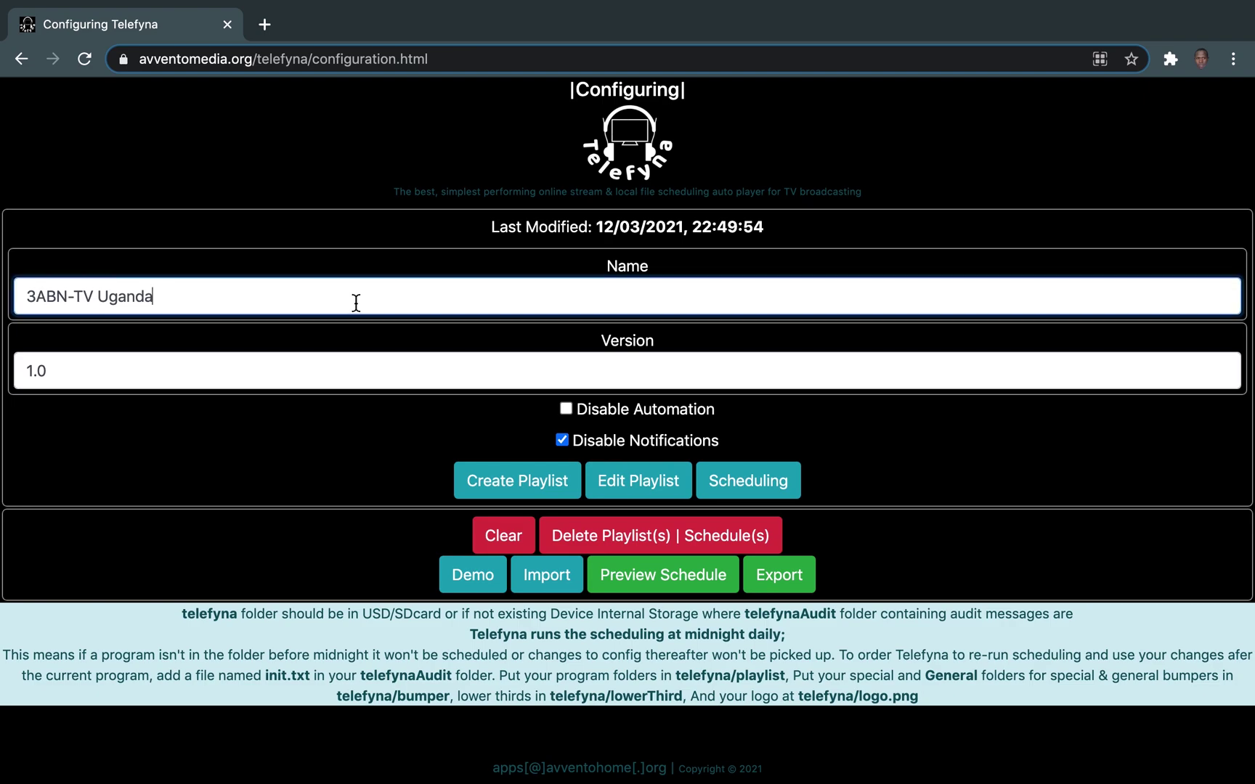
{"action": "left_click", "coordinate": [300, 372]}
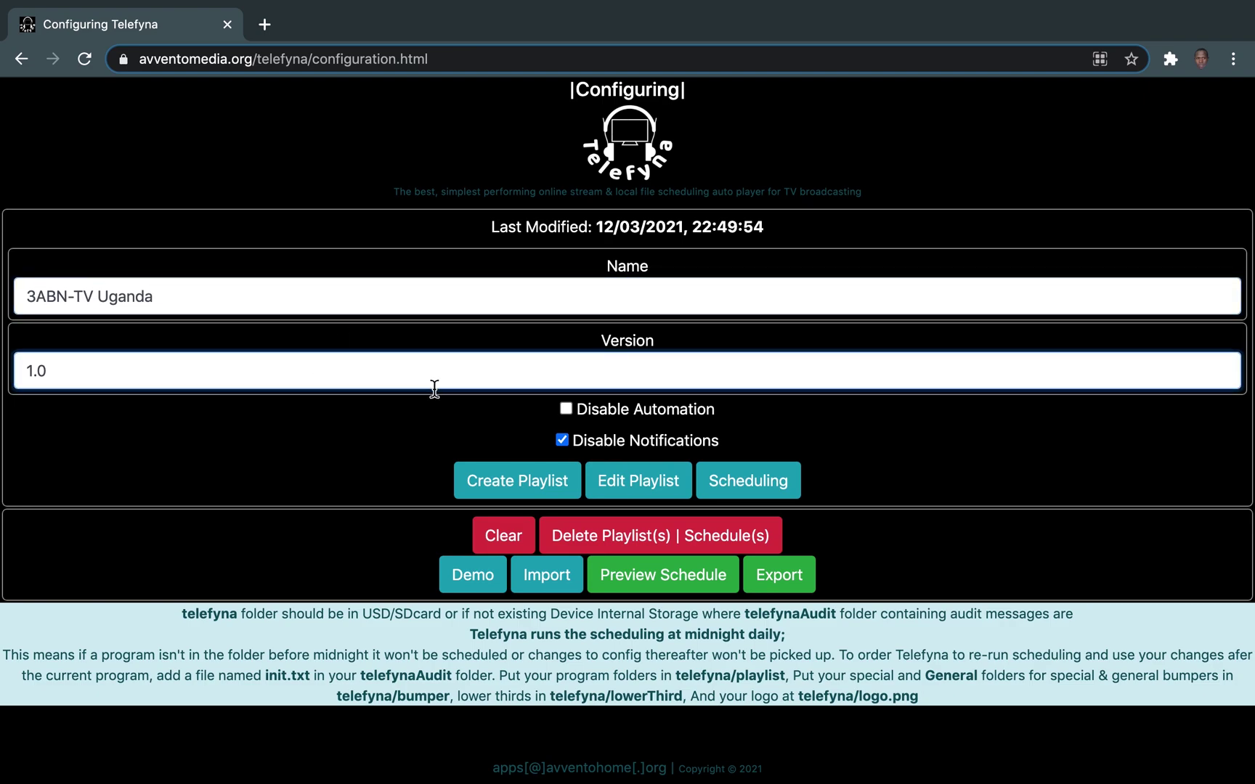
{"action": "scroll", "coordinate": [496, 437], "scroll_direction": "down", "scroll_amount": 1}
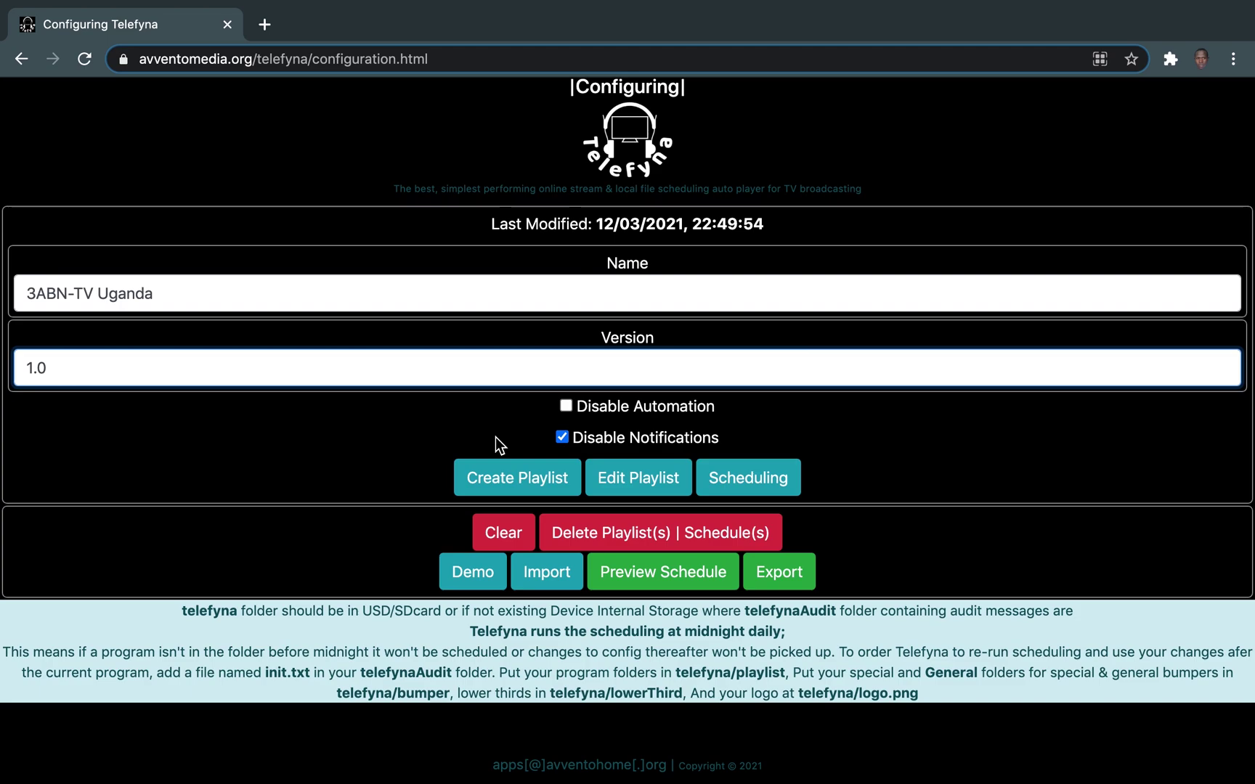
{"action": "scroll", "coordinate": [541, 428], "scroll_direction": "up", "scroll_amount": 1}
{"action": "left_click", "coordinate": [580, 410]}
{"action": "left_click", "coordinate": [581, 411]}
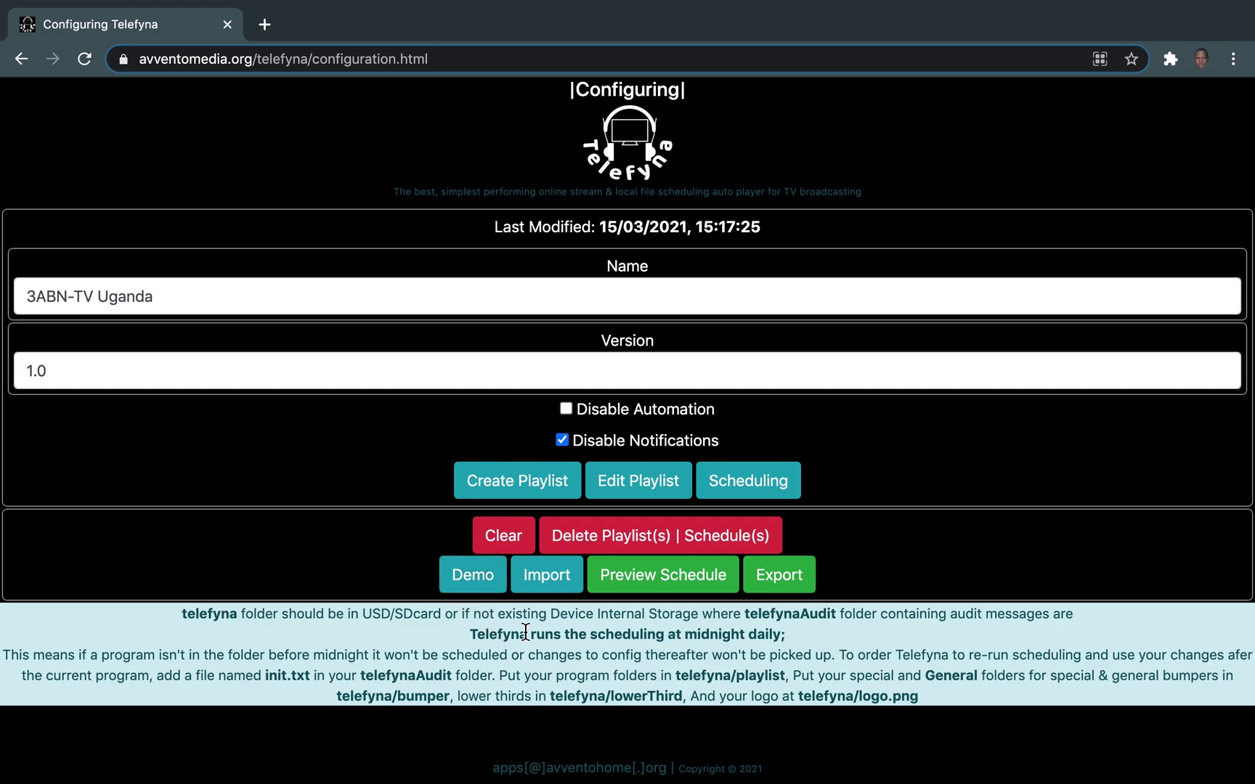
{"action": "double_click", "coordinate": [203, 615]}
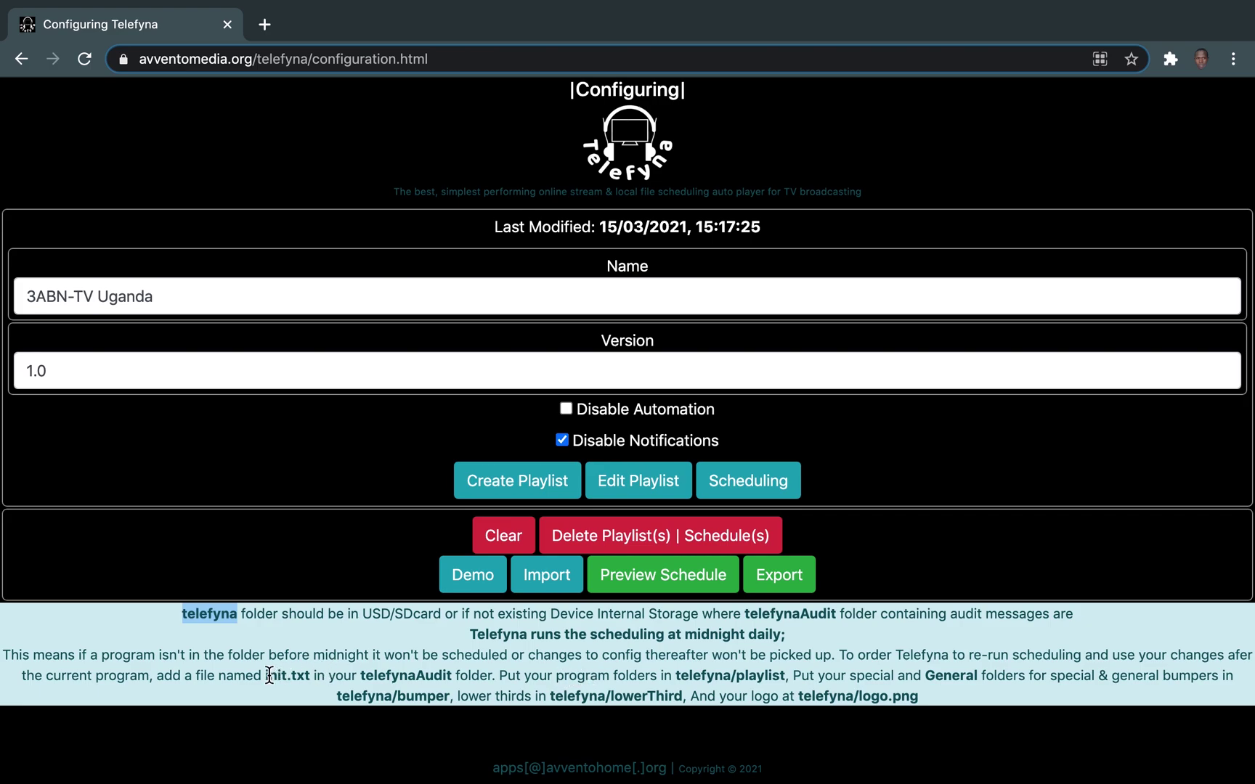
{"action": "left_click", "coordinate": [305, 676]}
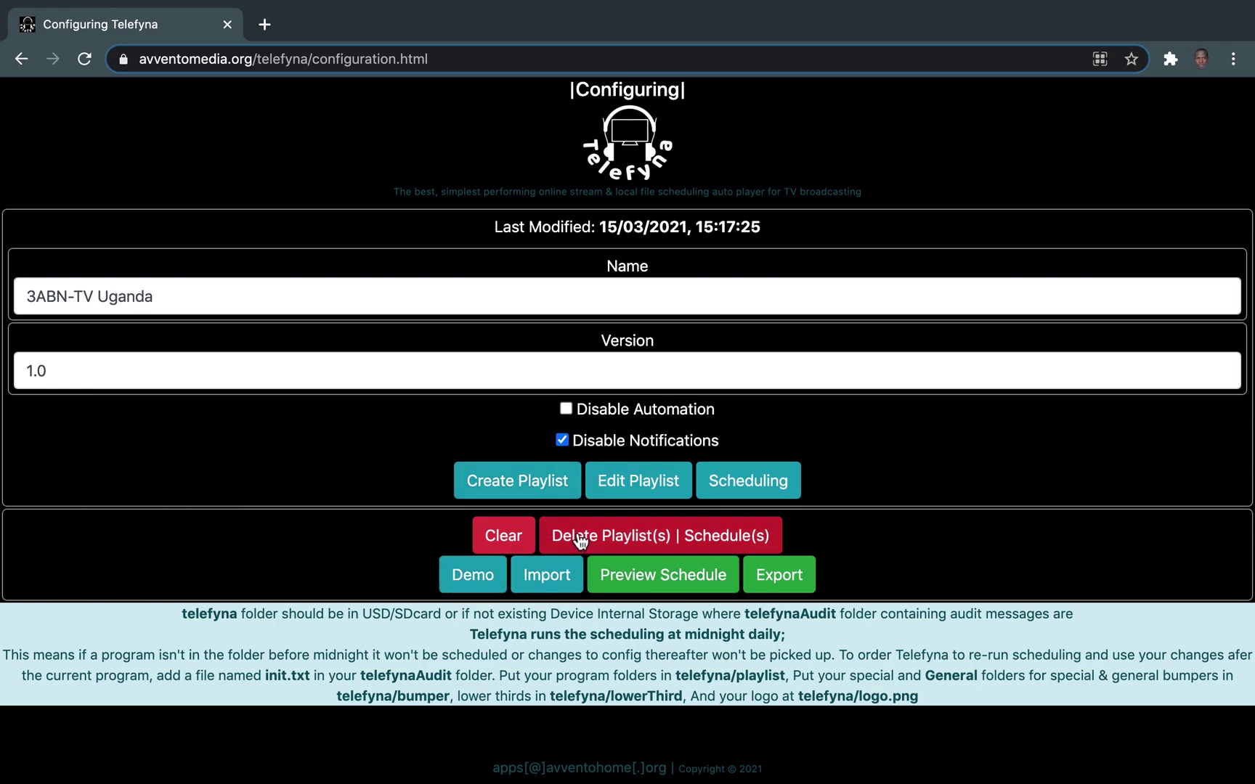
Open the form for creating a new playlist and examine its Active, Name and Description fields
{"action": "left_click", "coordinate": [490, 483]}
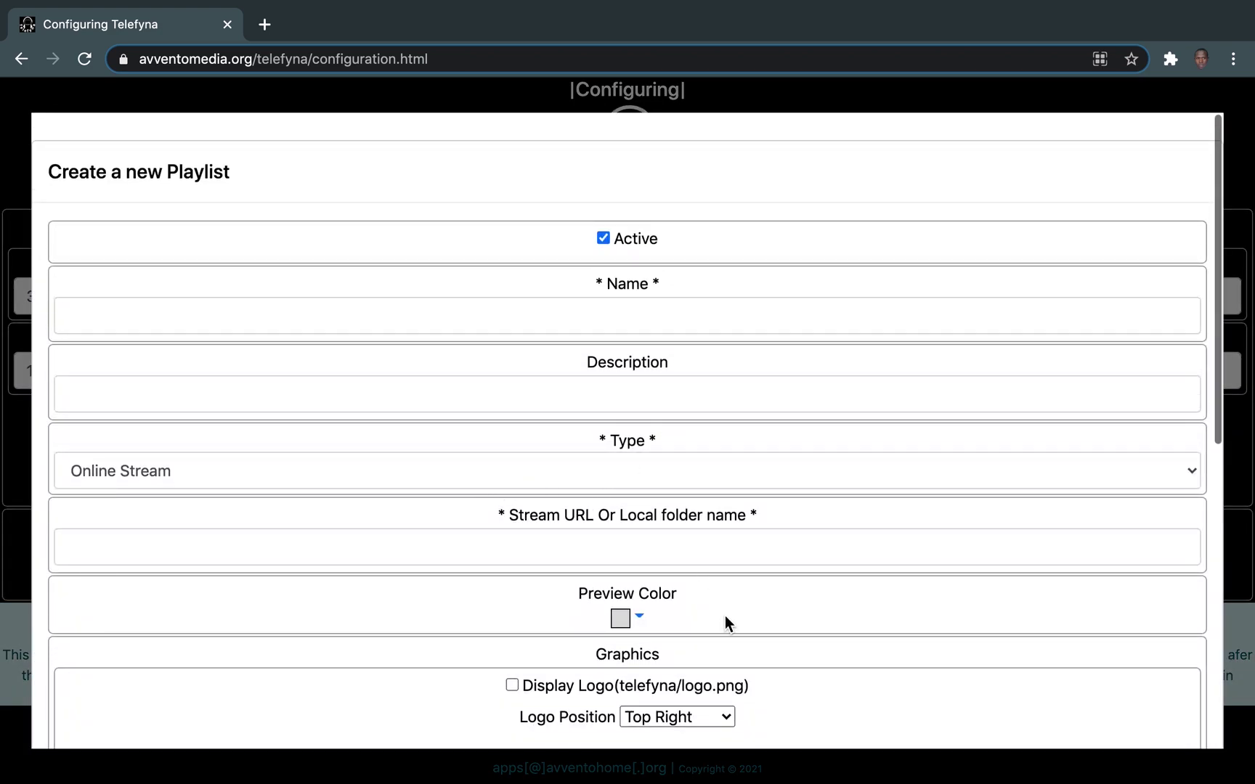
{"action": "scroll", "coordinate": [725, 617], "scroll_direction": "down", "scroll_amount": 1}
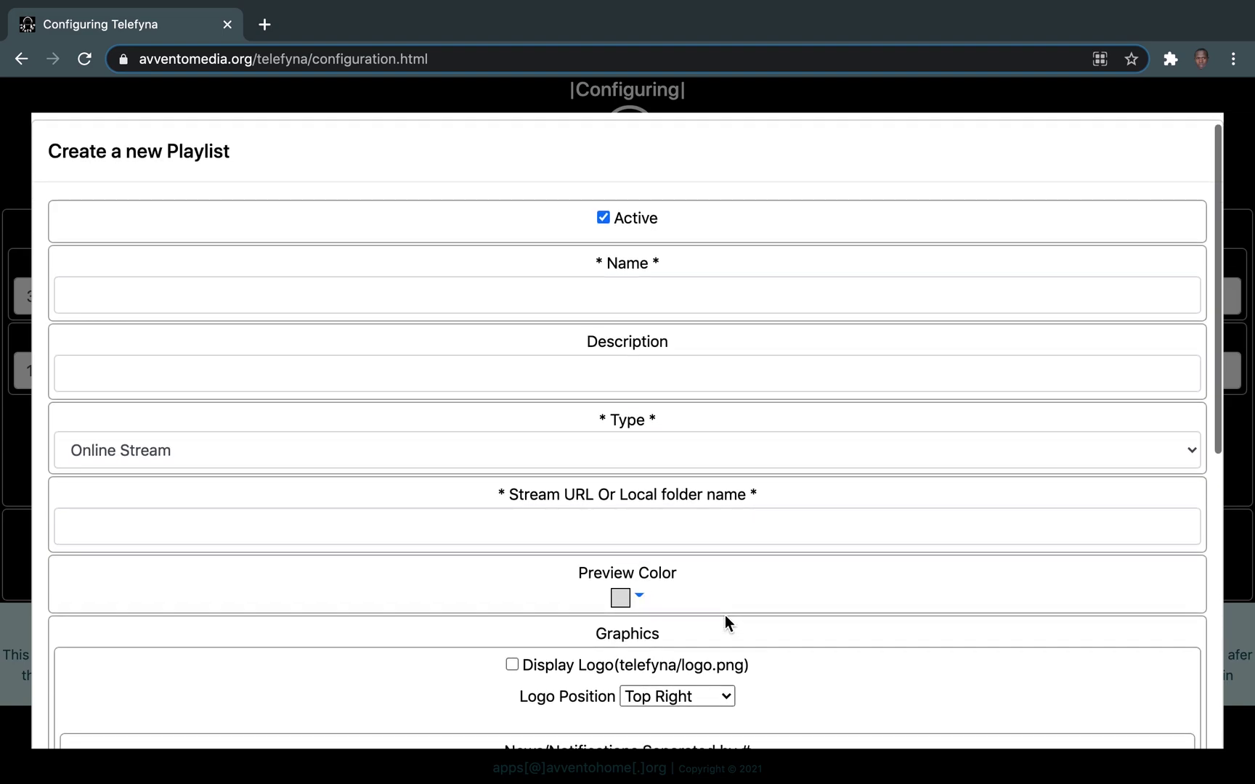
{"action": "scroll", "coordinate": [725, 614], "scroll_direction": "down", "scroll_amount": 10}
{"action": "scroll", "coordinate": [725, 614], "scroll_direction": "up", "scroll_amount": 10}
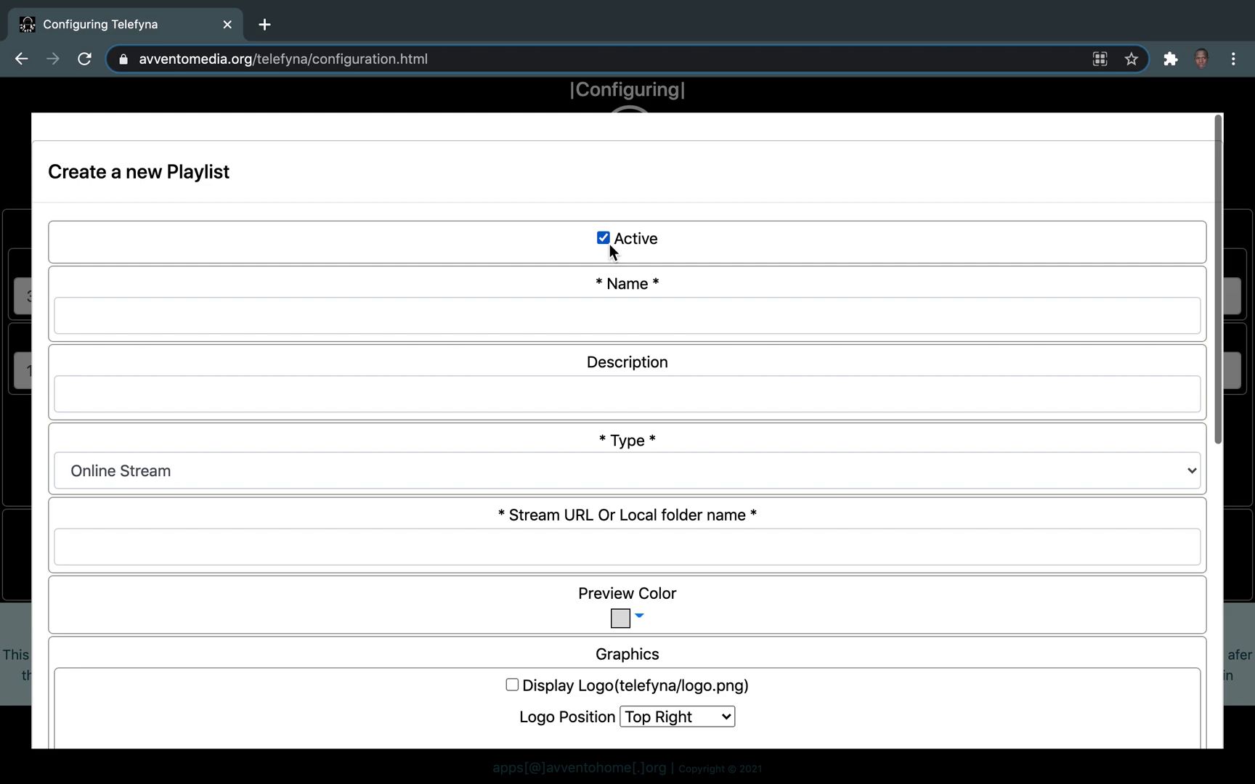
{"action": "left_click", "coordinate": [565, 326]}
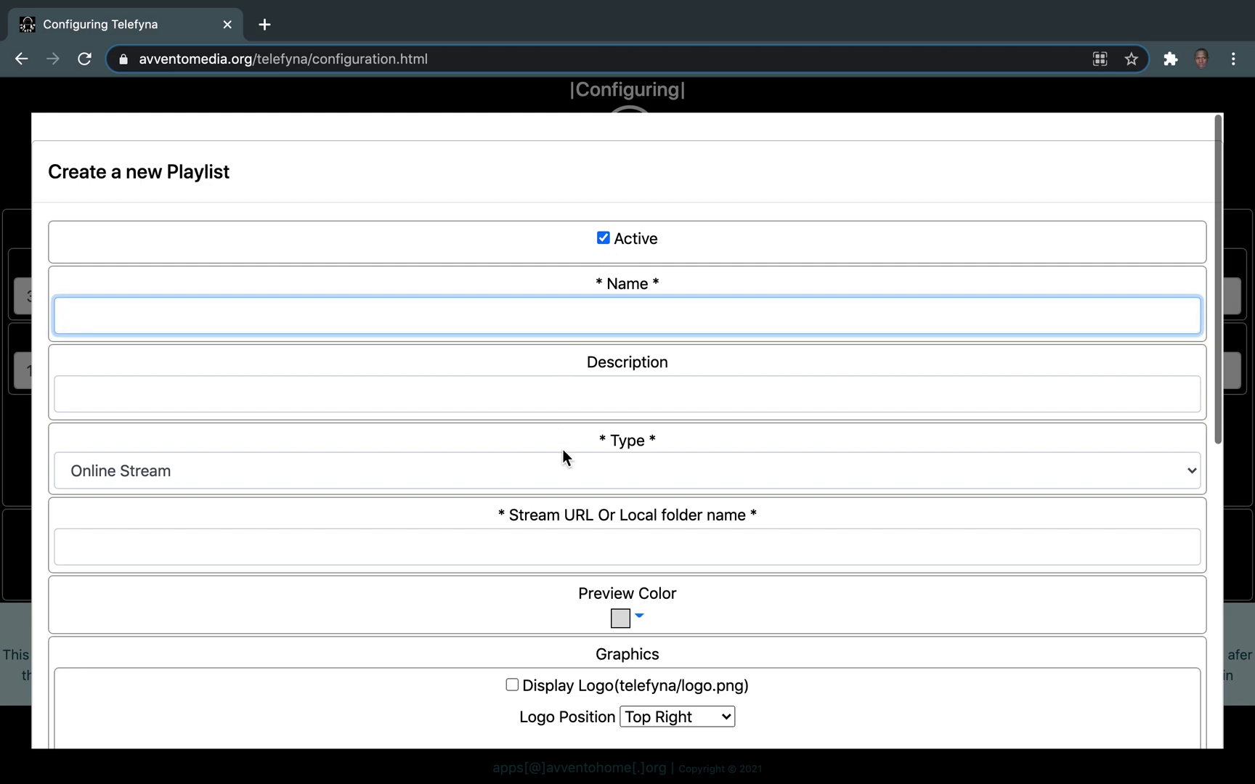
{"action": "left_click", "coordinate": [588, 400]}
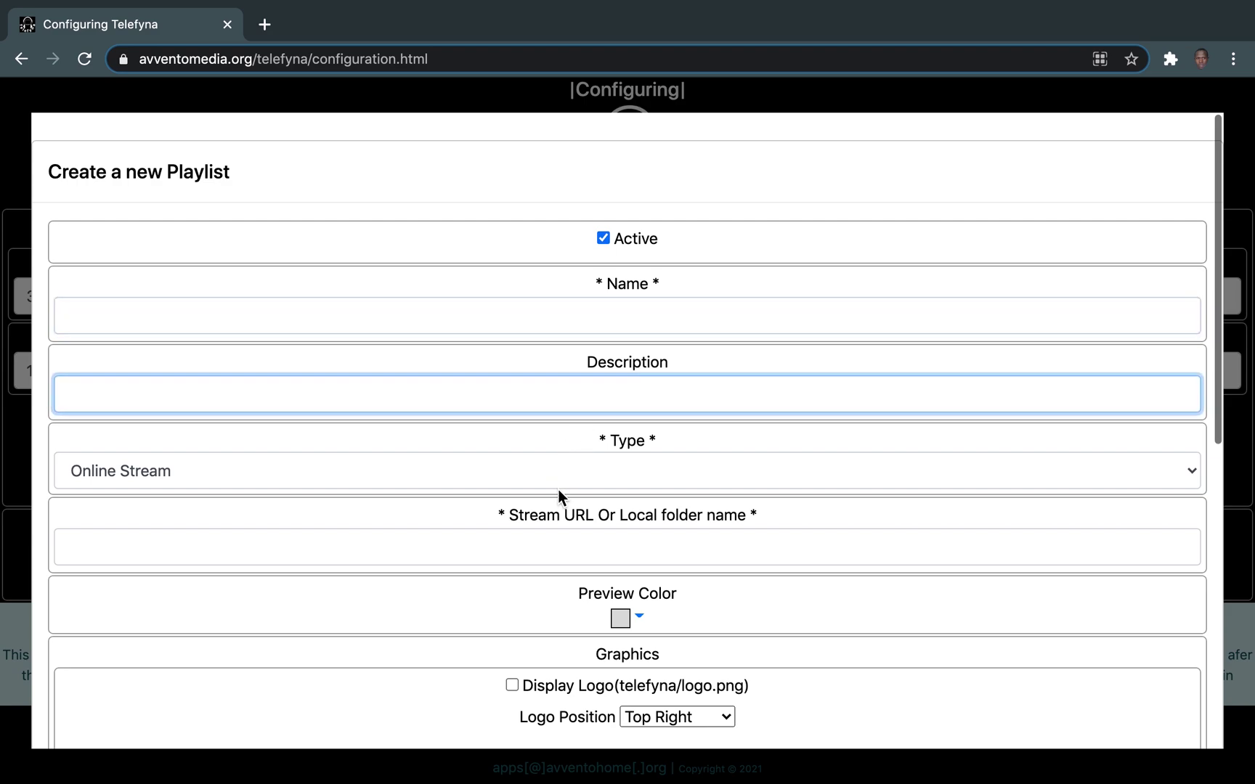
{"action": "scroll", "coordinate": [558, 493], "scroll_direction": "down", "scroll_amount": 1}
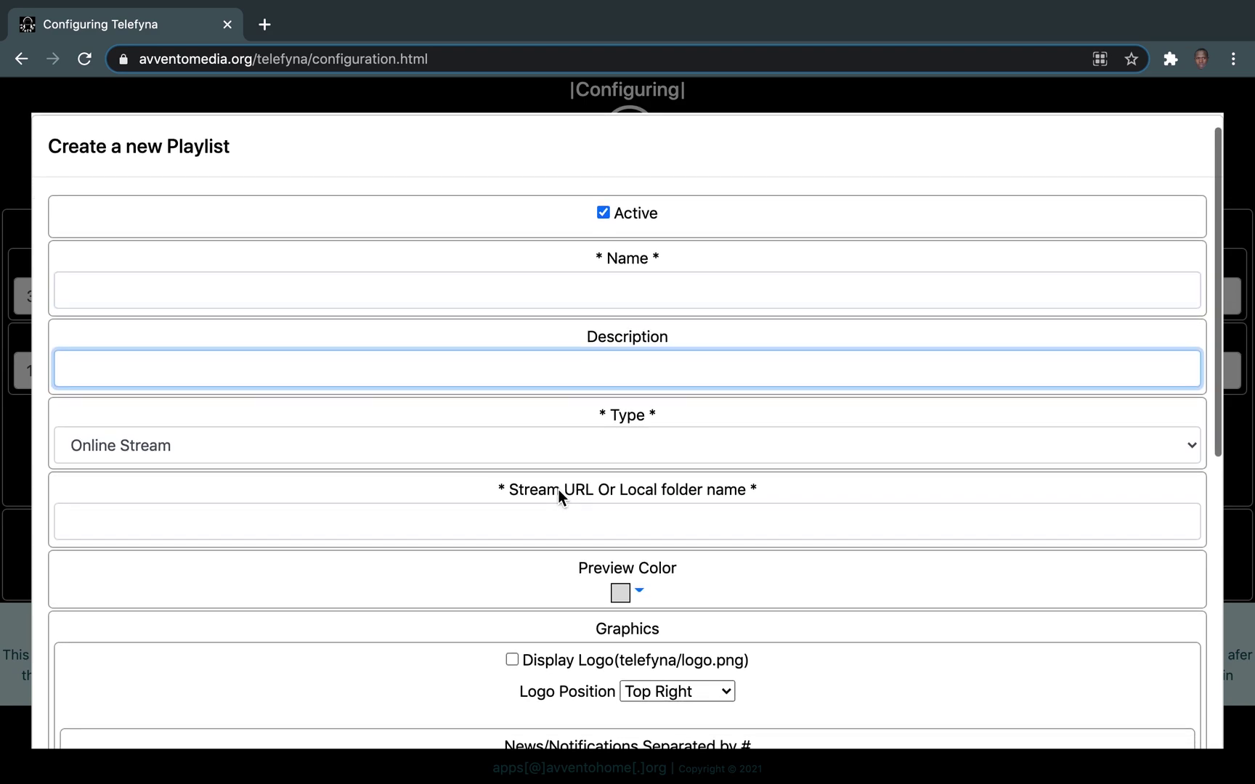
Examine the available playlist types and the stream URL or local folder name field without changing them
{"action": "left_click", "coordinate": [539, 442]}
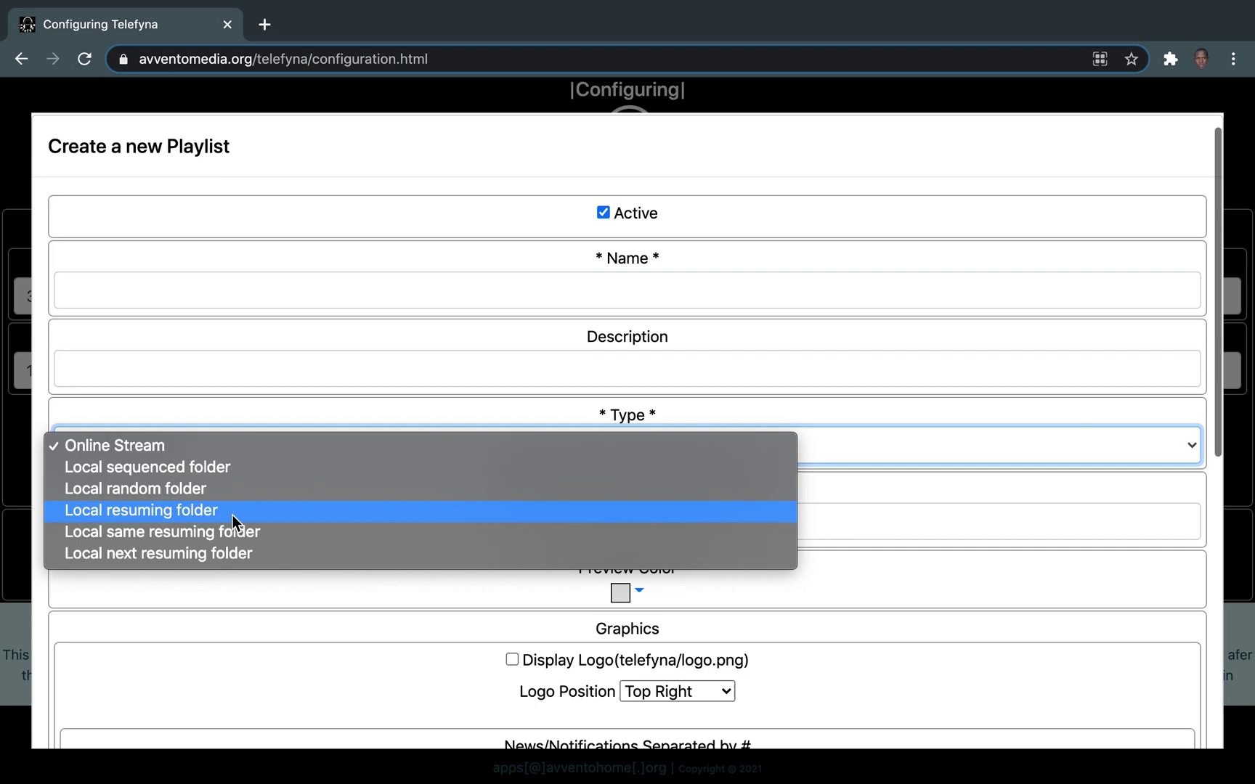
{"action": "left_click", "coordinate": [229, 564]}
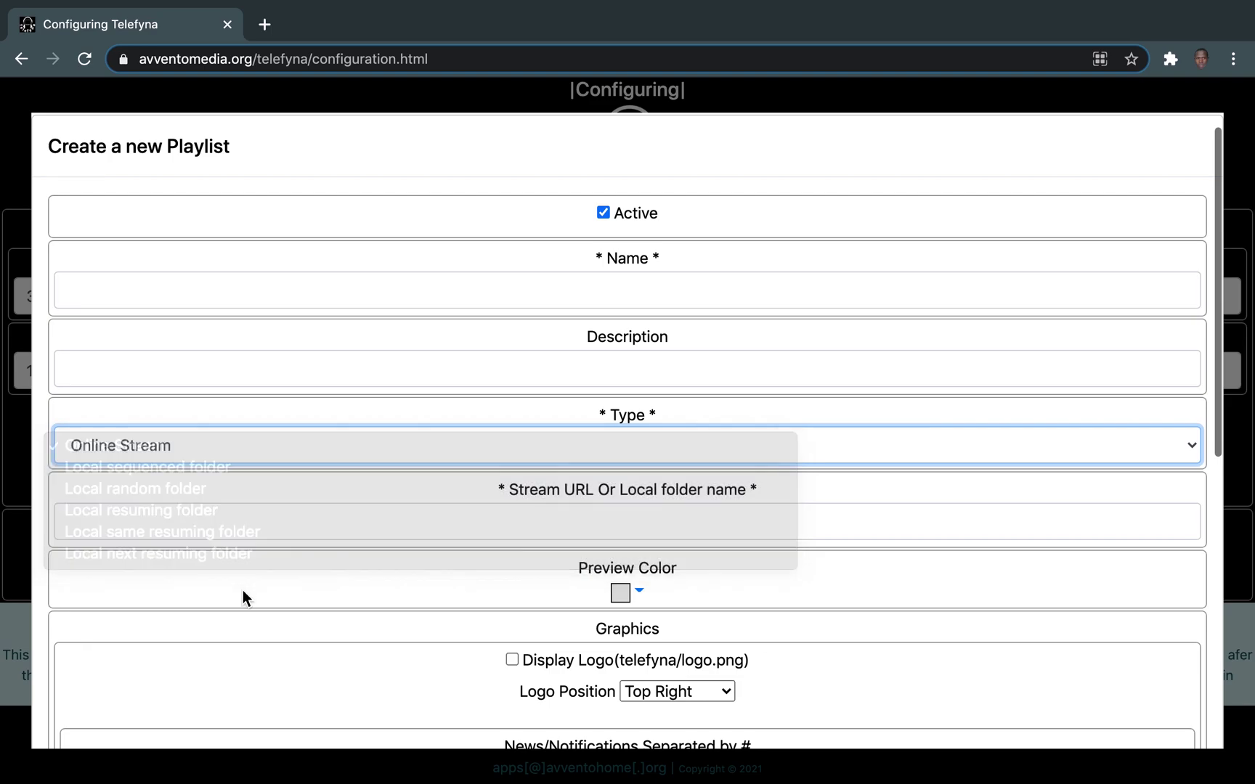
{"action": "scroll", "coordinate": [505, 604], "scroll_direction": "down", "scroll_amount": 3}
{"action": "scroll", "coordinate": [585, 461], "scroll_direction": "down", "scroll_amount": 2}
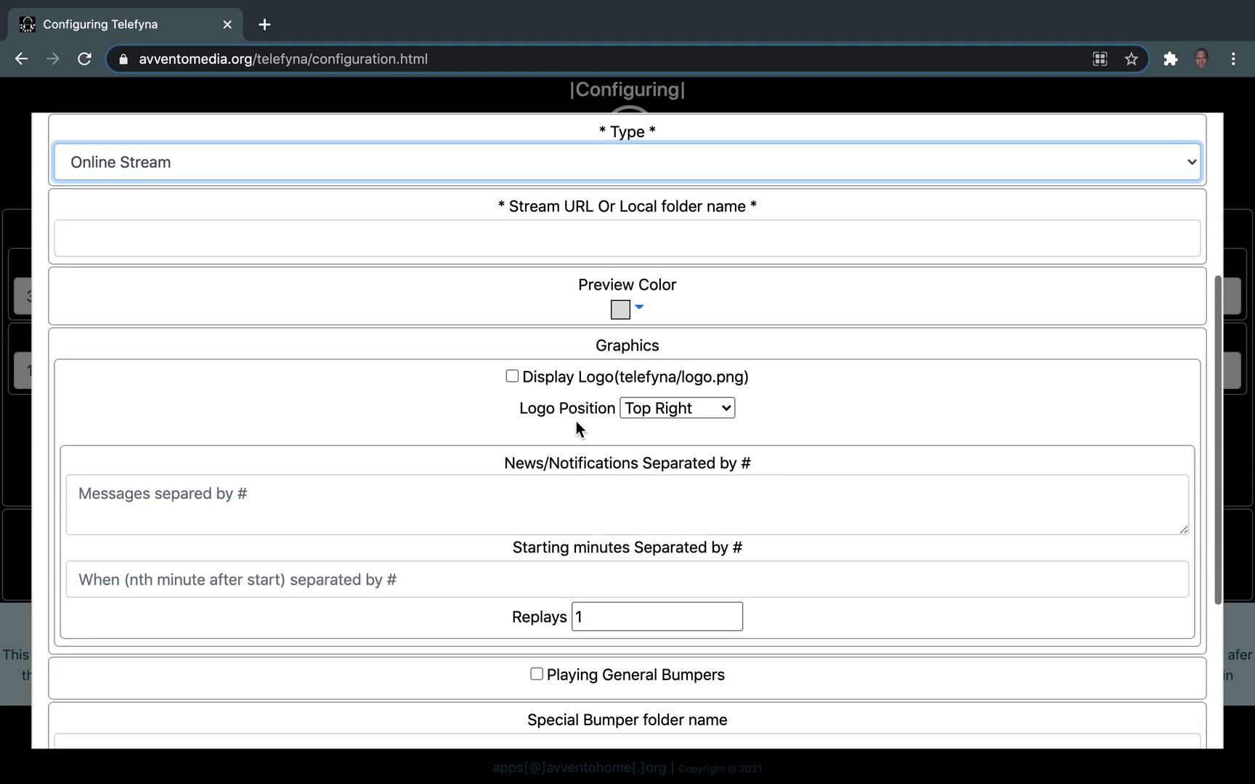
{"action": "scroll", "coordinate": [535, 246], "scroll_direction": "up", "scroll_amount": 1}
{"action": "scroll", "coordinate": [535, 245], "scroll_direction": "up", "scroll_amount": 3}
{"action": "left_click", "coordinate": [529, 414]}
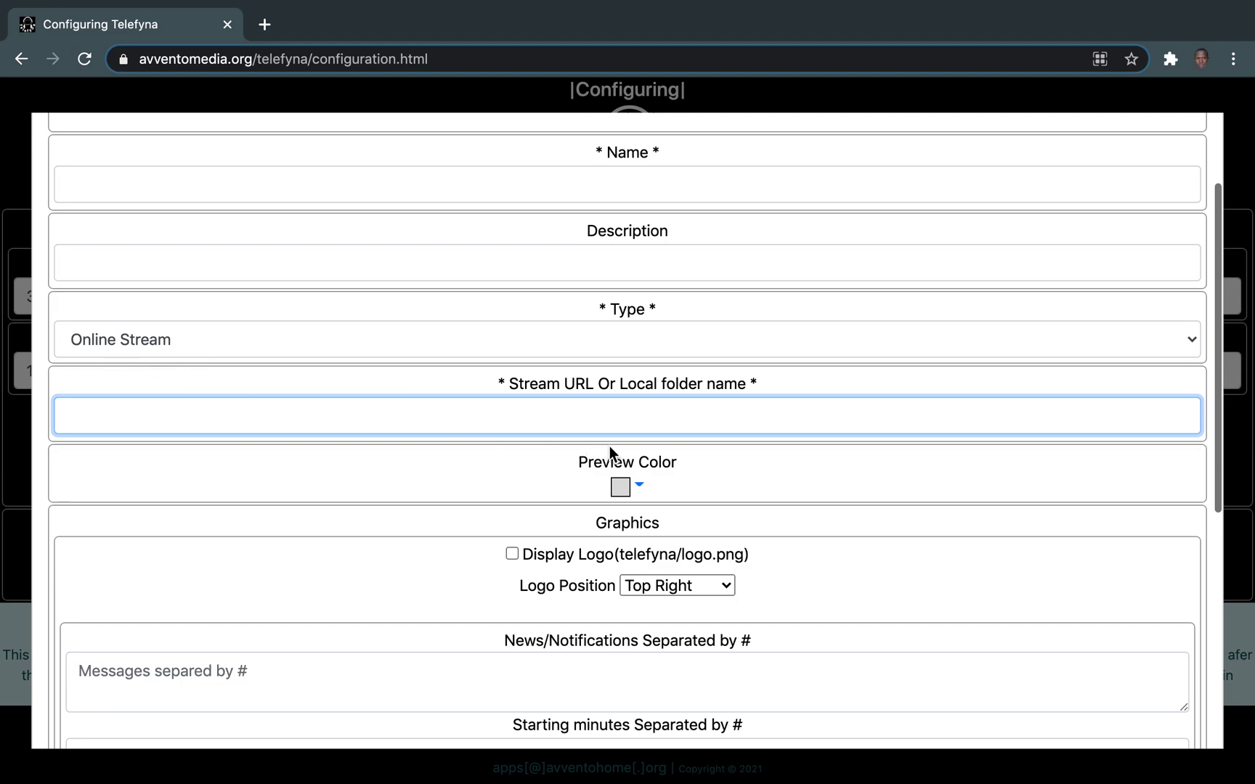
Set the new playlist's preview color to green
{"action": "scroll", "coordinate": [609, 446], "scroll_direction": "down", "scroll_amount": 2}
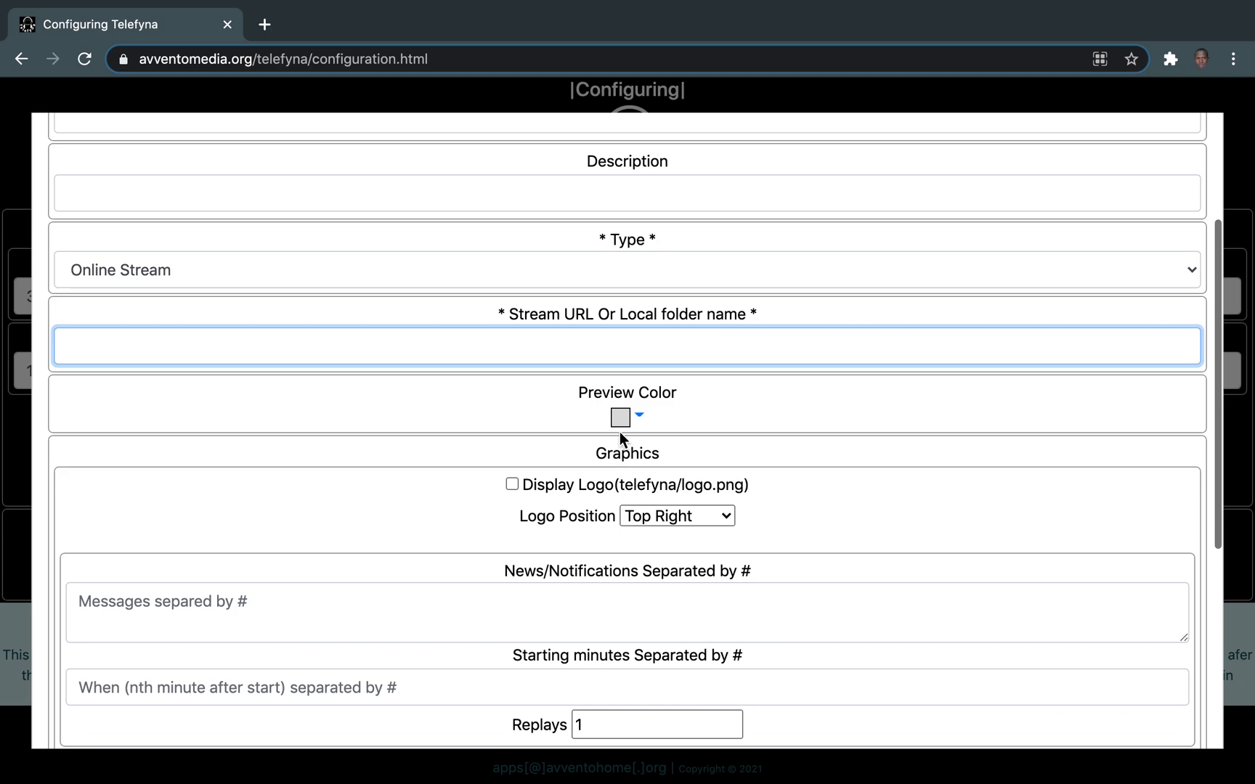
{"action": "left_click", "coordinate": [623, 425]}
{"action": "left_click", "coordinate": [651, 442]}
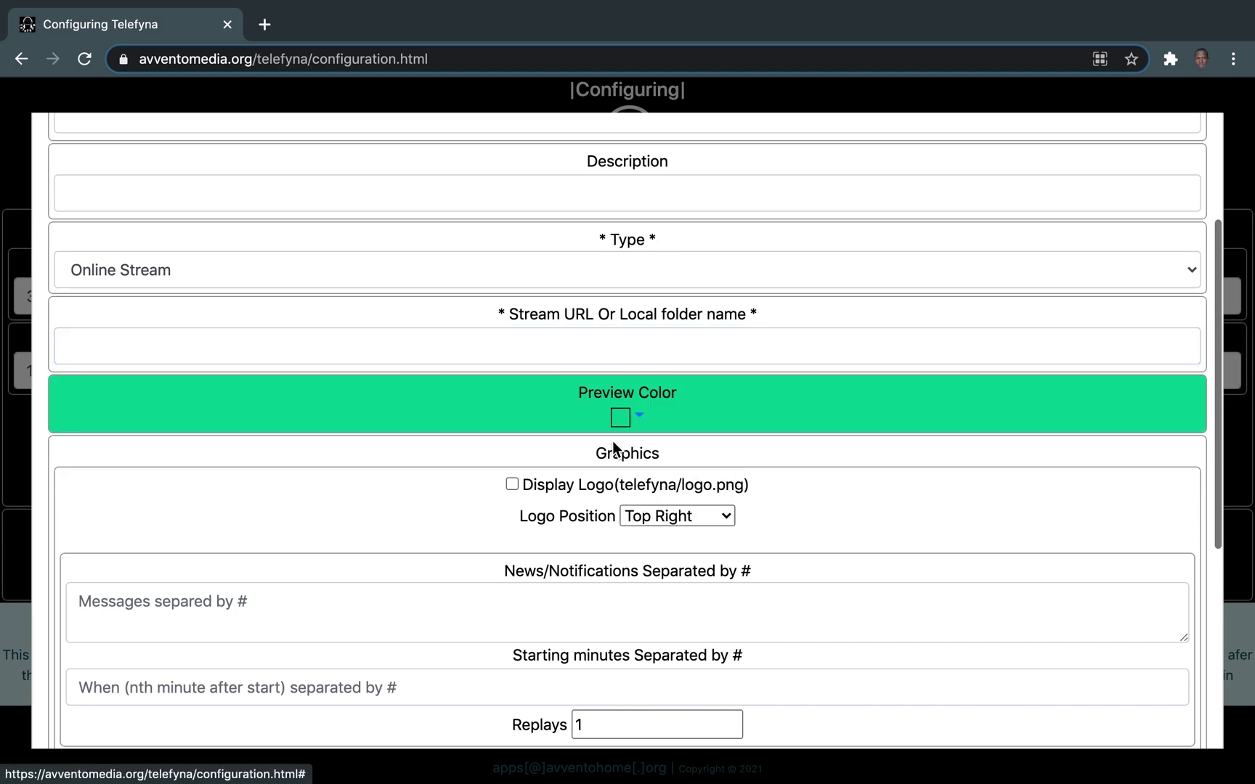
{"action": "scroll", "coordinate": [481, 515], "scroll_direction": "down", "scroll_amount": 5}
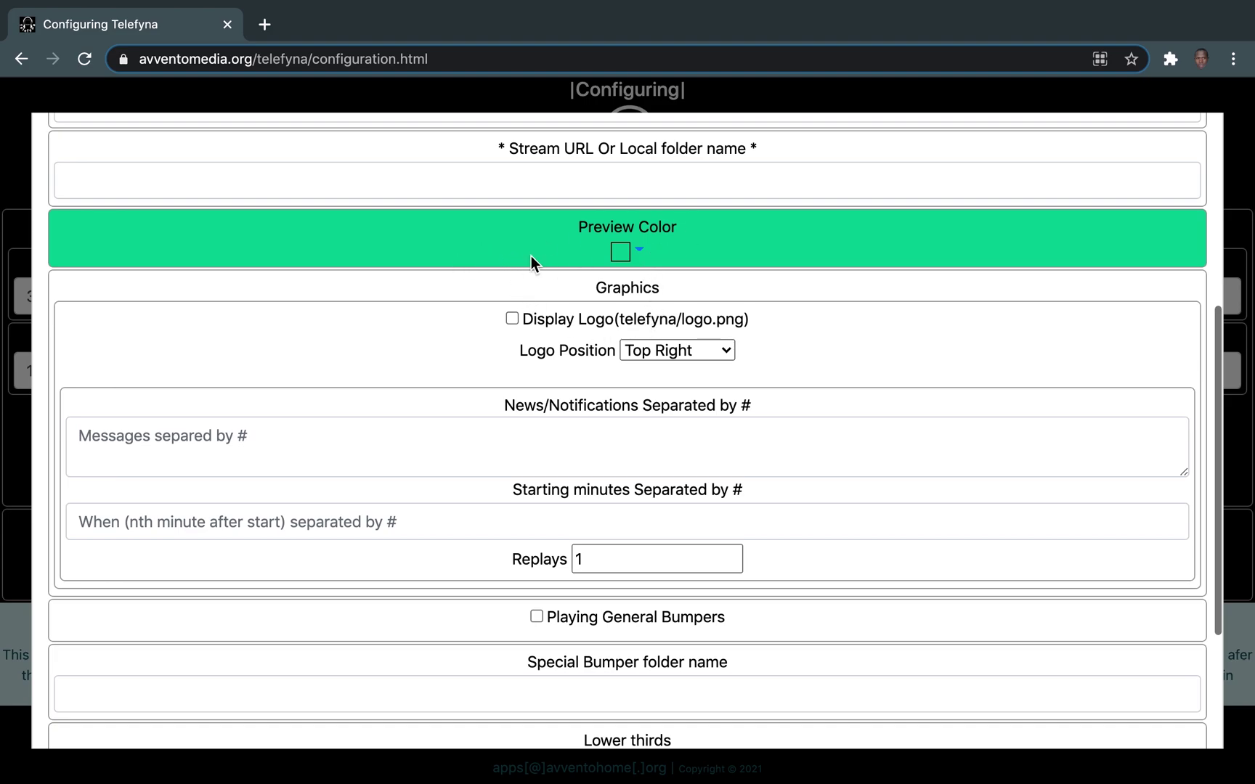
{"action": "scroll", "coordinate": [580, 249], "scroll_direction": "up", "scroll_amount": 5}
{"action": "scroll", "coordinate": [501, 392], "scroll_direction": "down", "scroll_amount": 5}
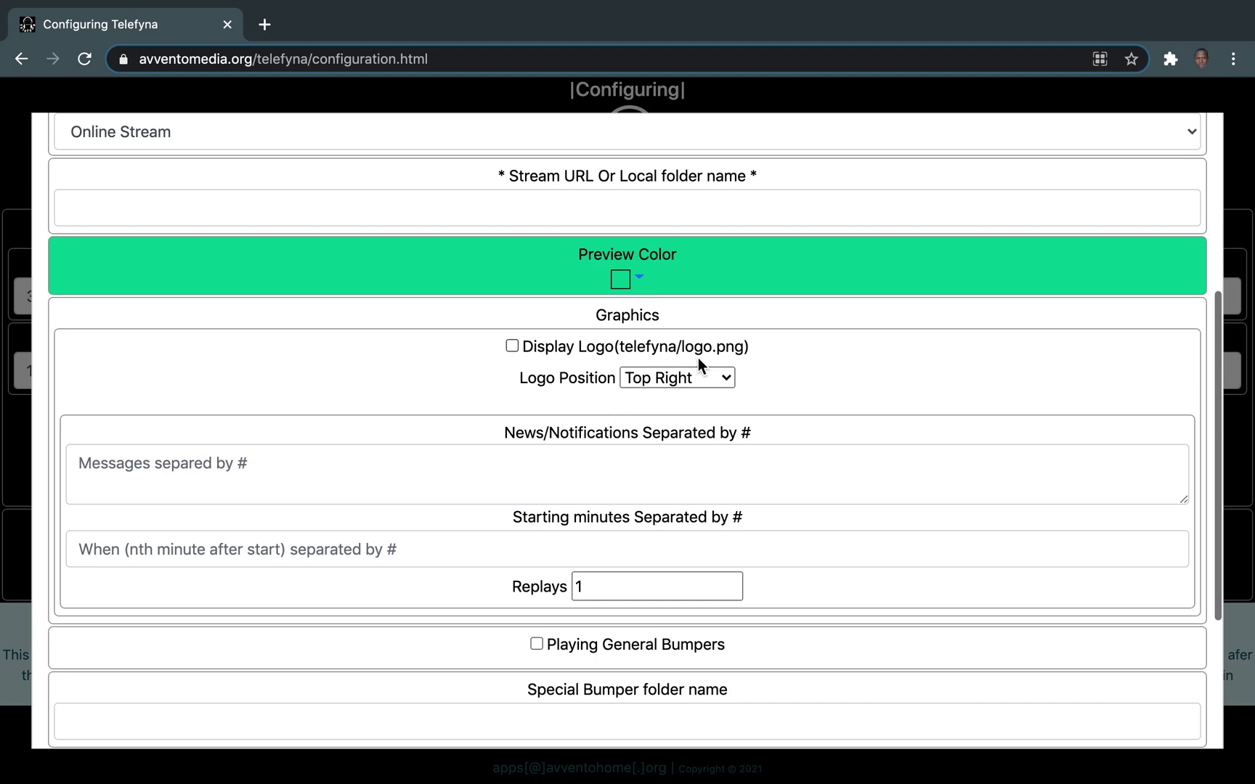
Examine the logo position choices and the news/notifications message field in the playlist's graphics settings
{"action": "left_click", "coordinate": [660, 383]}
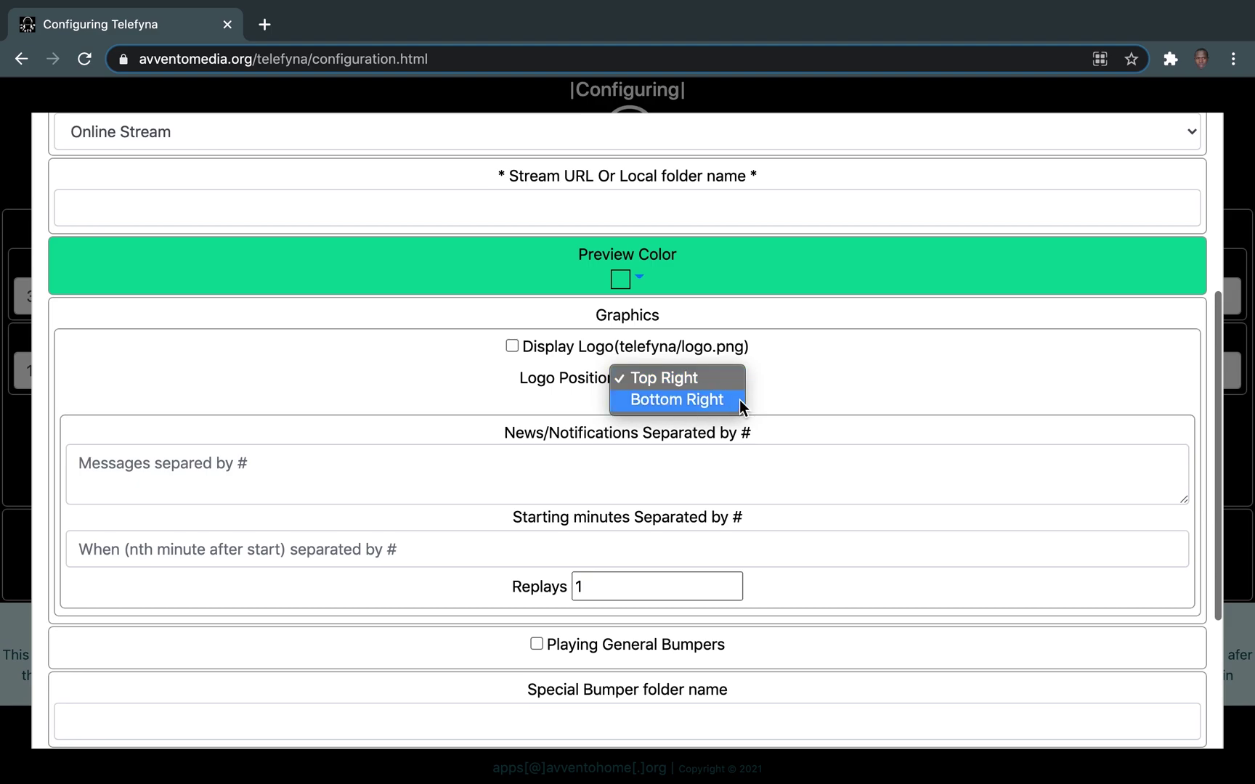
{"action": "left_click", "coordinate": [782, 377]}
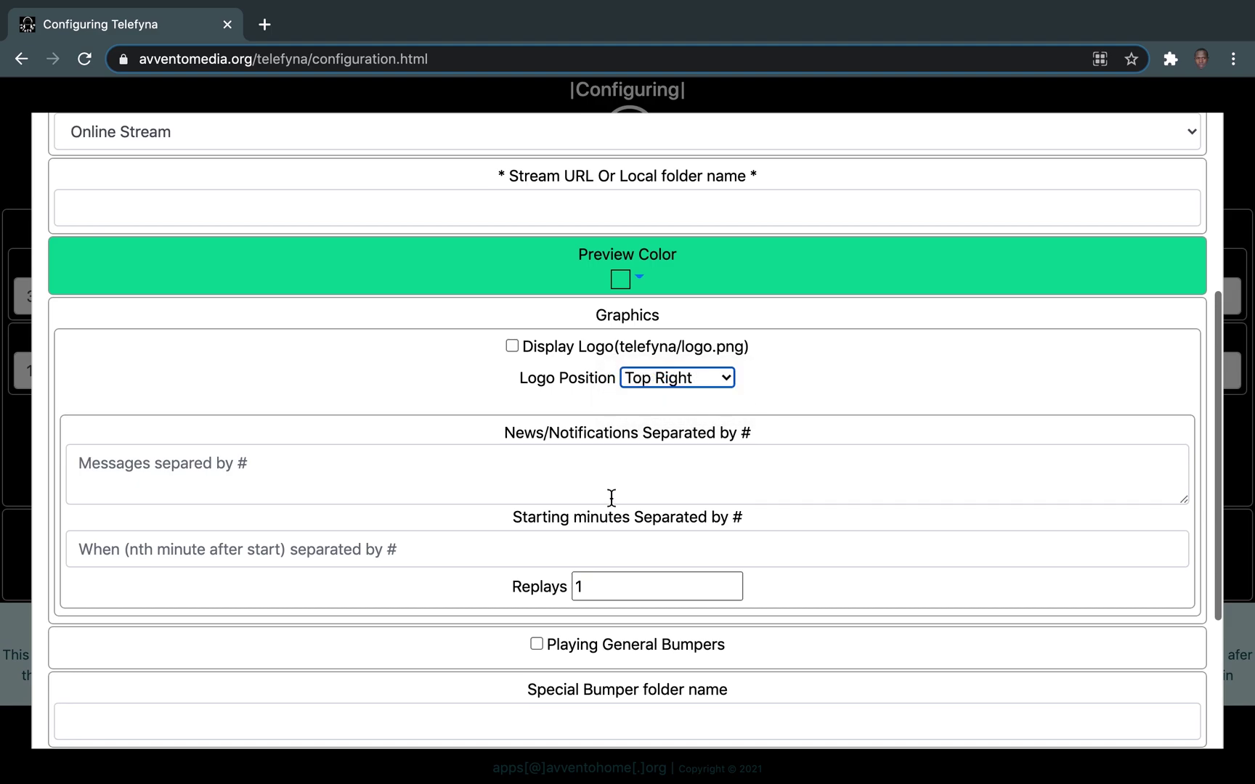
{"action": "scroll", "coordinate": [612, 498], "scroll_direction": "down", "scroll_amount": 2}
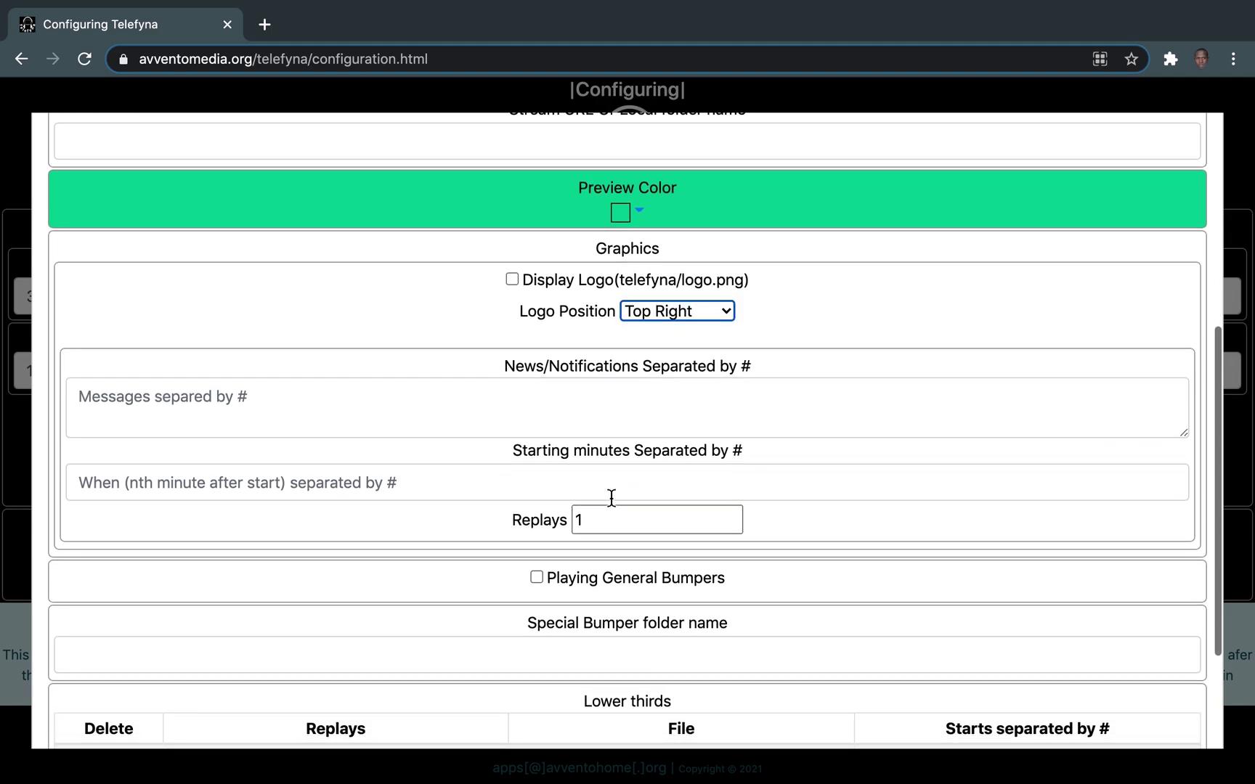
{"action": "scroll", "coordinate": [611, 498], "scroll_direction": "down", "scroll_amount": 1}
{"action": "scroll", "coordinate": [612, 498], "scroll_direction": "down", "scroll_amount": 1}
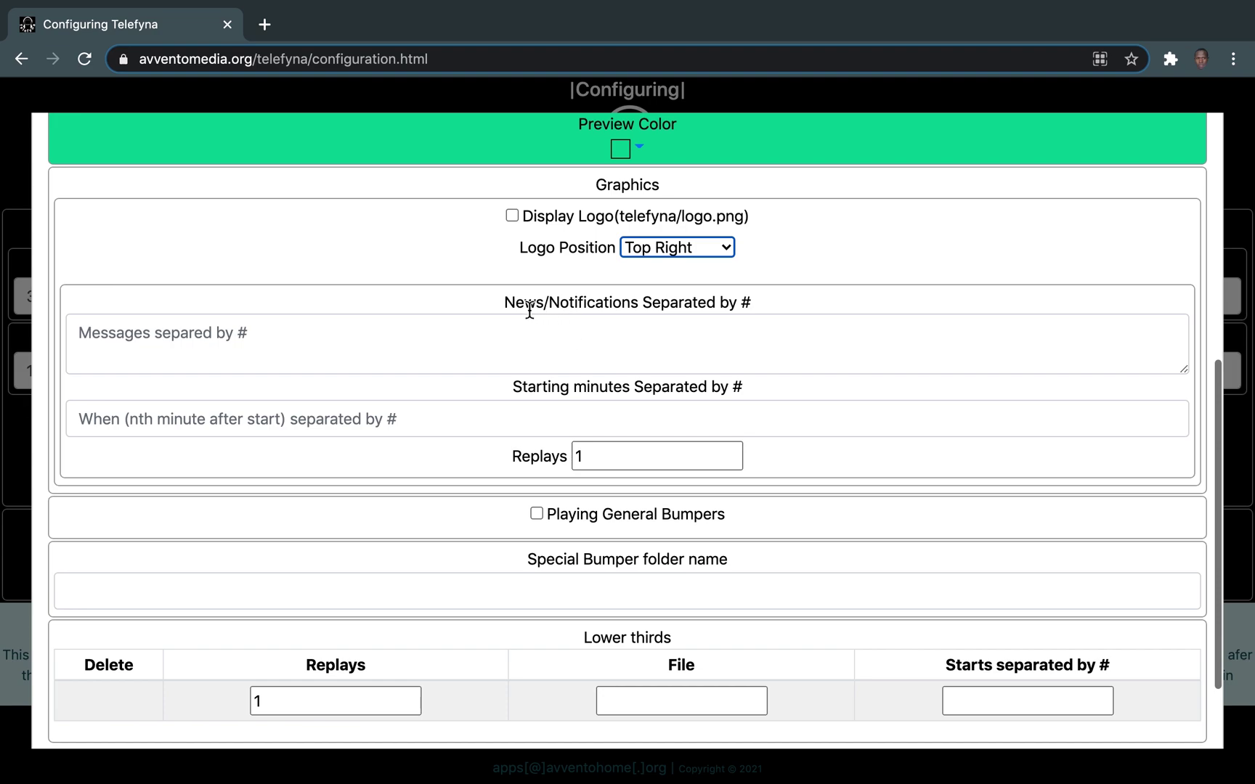
{"action": "left_click", "coordinate": [510, 329]}
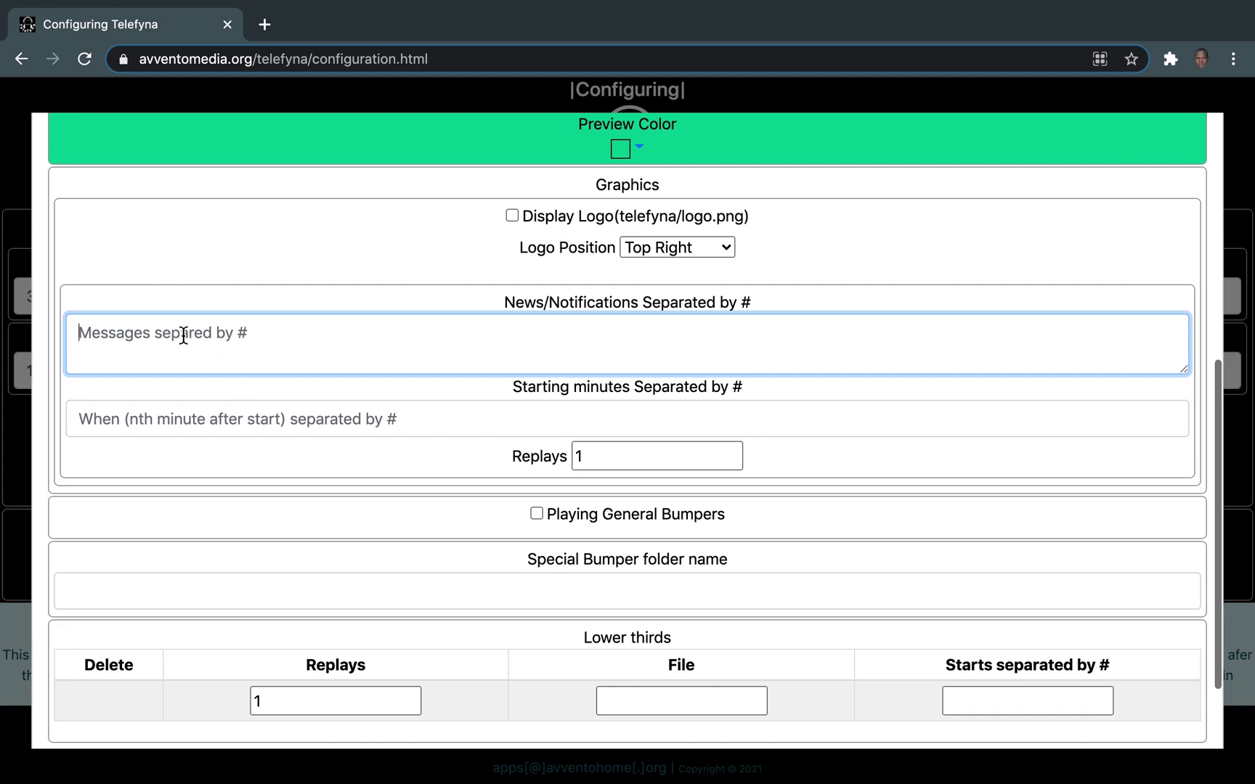
{"action": "scroll", "coordinate": [363, 411], "scroll_direction": "down", "scroll_amount": 2}
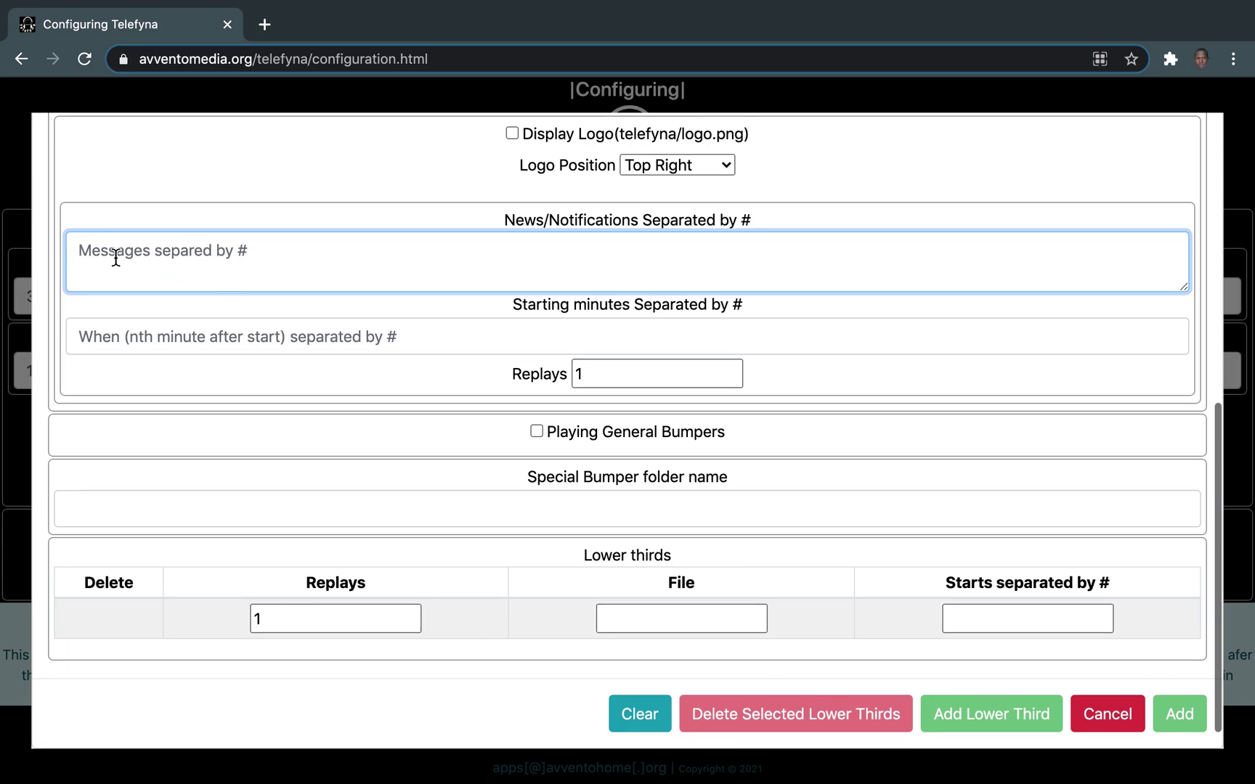
Try the starting minutes 0#30 for the playlist's news messages, and clear the field again
{"action": "left_click", "coordinate": [204, 339]}
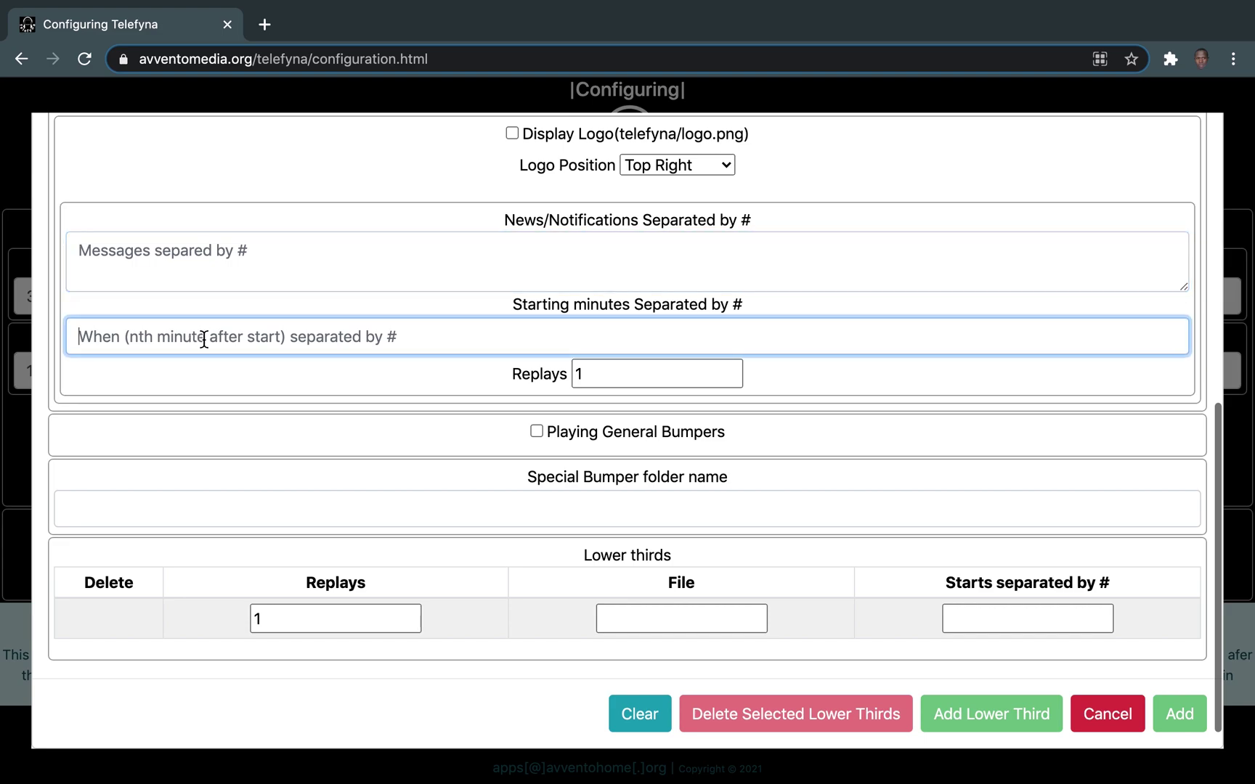
{"action": "type", "text": "0"}
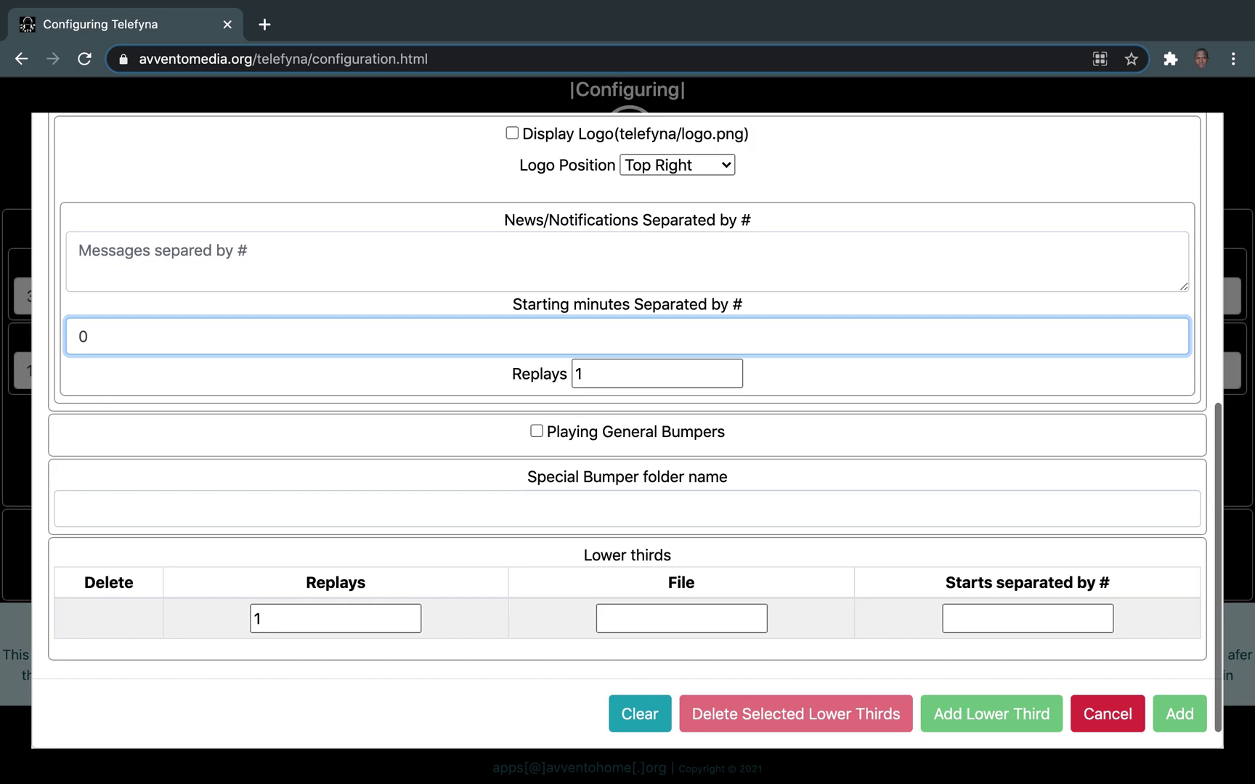
{"action": "type", "text": "#30"}
{"action": "key", "text": "BackSpace"}
{"action": "key", "text": "BackSpace"}
{"action": "key", "text": "BackSpace"}
{"action": "key", "text": "BackSpace"}
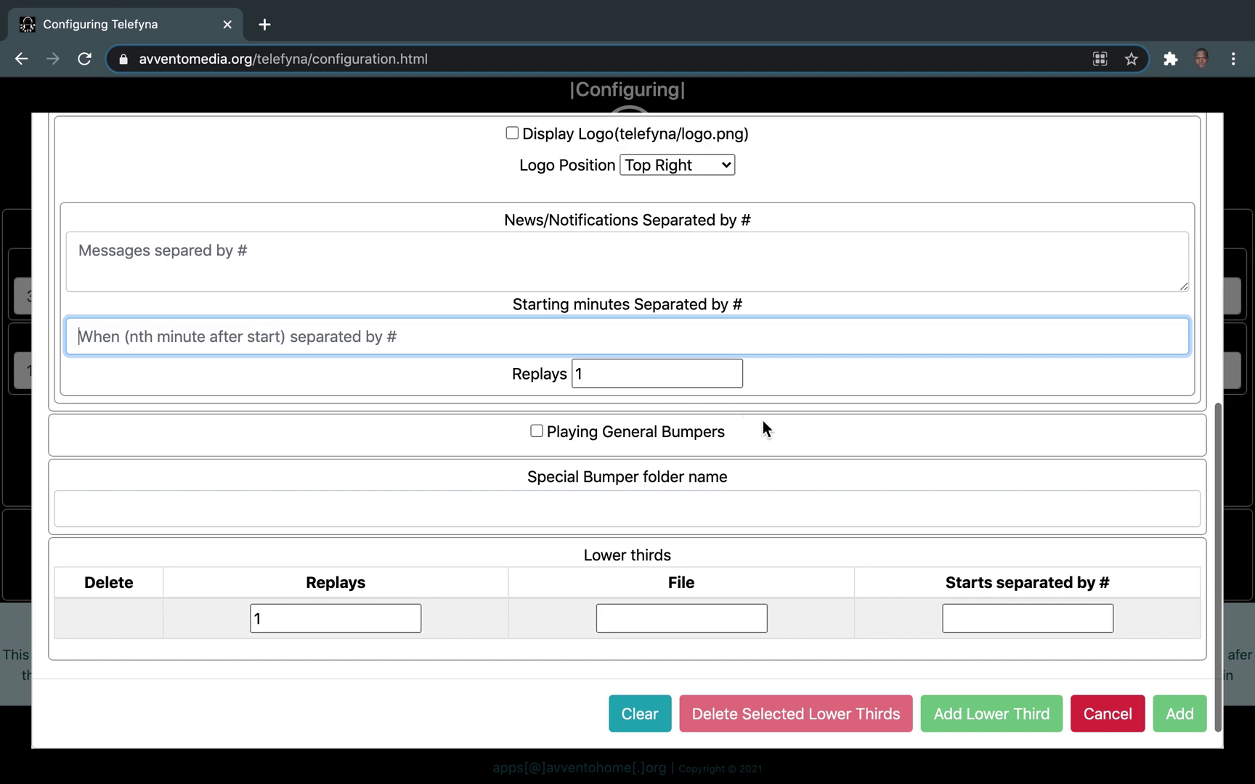
Fill in a lower third with file /lower1.mp4 and starts 5#30, and cancel the new playlist
{"action": "scroll", "coordinate": [720, 427], "scroll_direction": "down", "scroll_amount": 1}
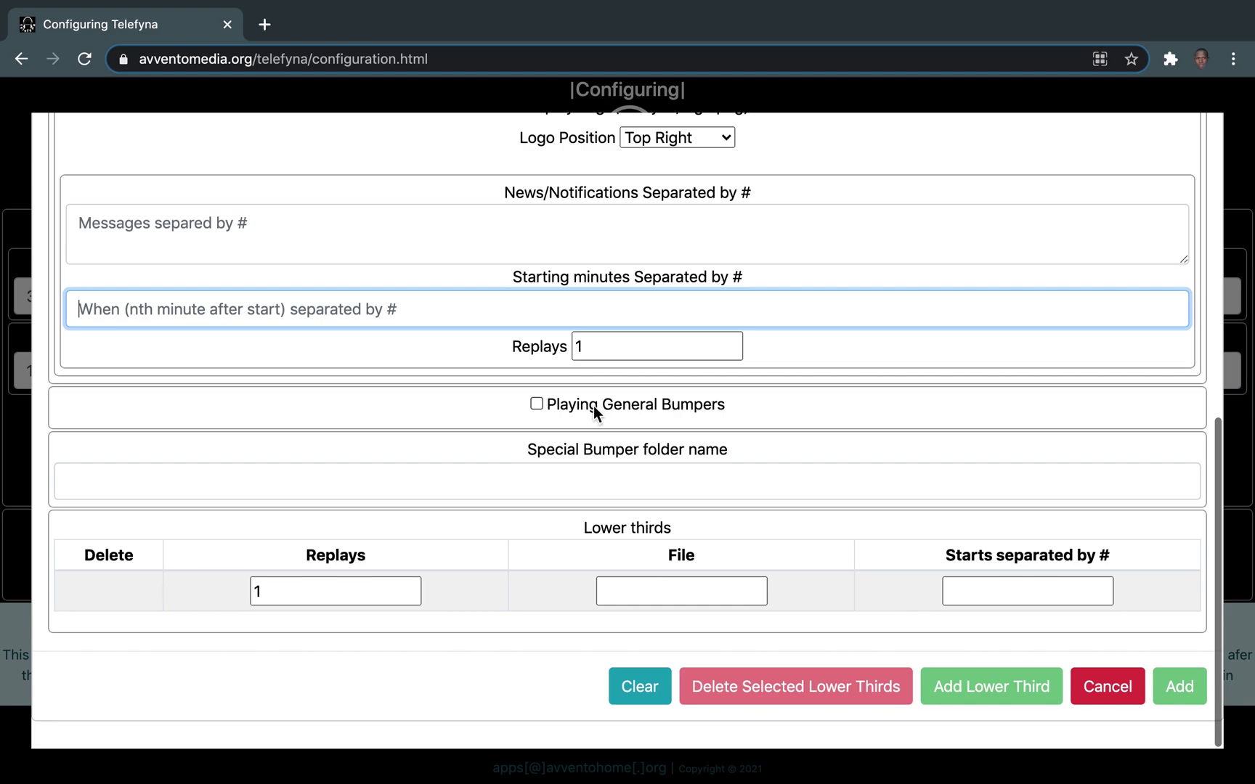
{"action": "left_click", "coordinate": [541, 404]}
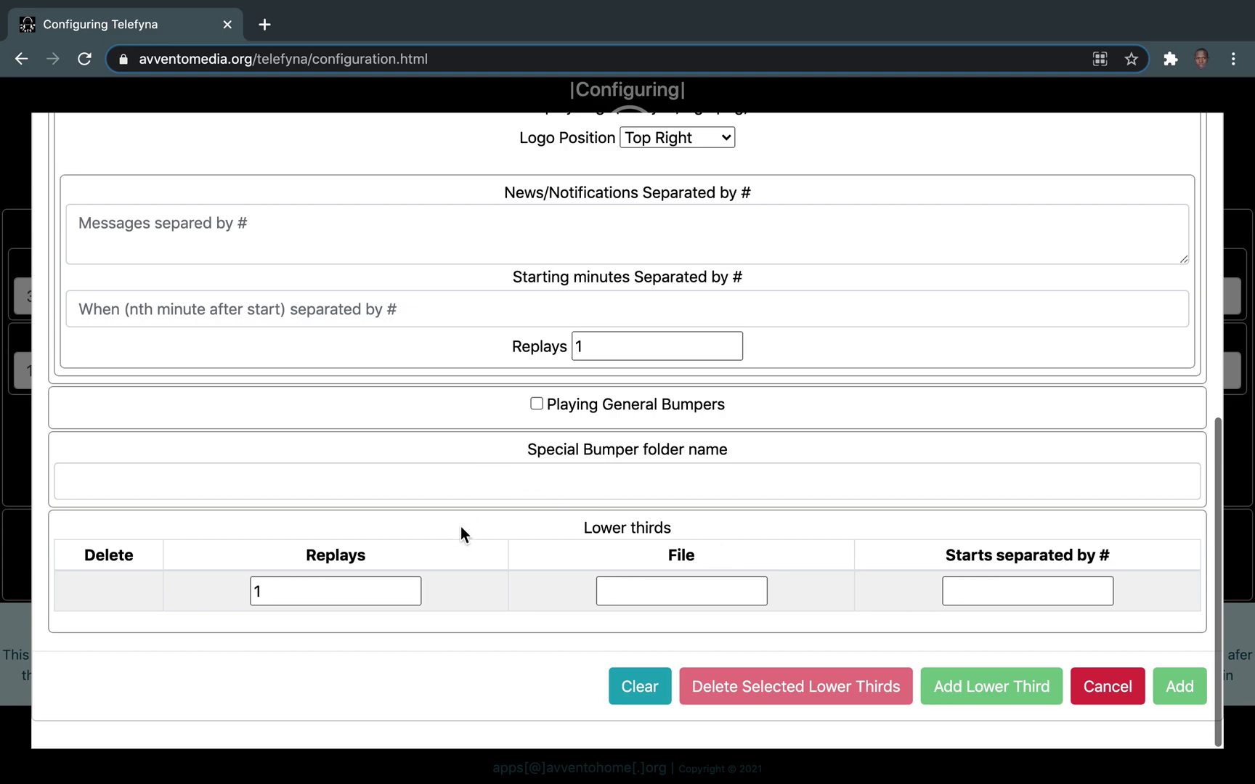
{"action": "left_click", "coordinate": [328, 591]}
{"action": "left_click", "coordinate": [686, 587]}
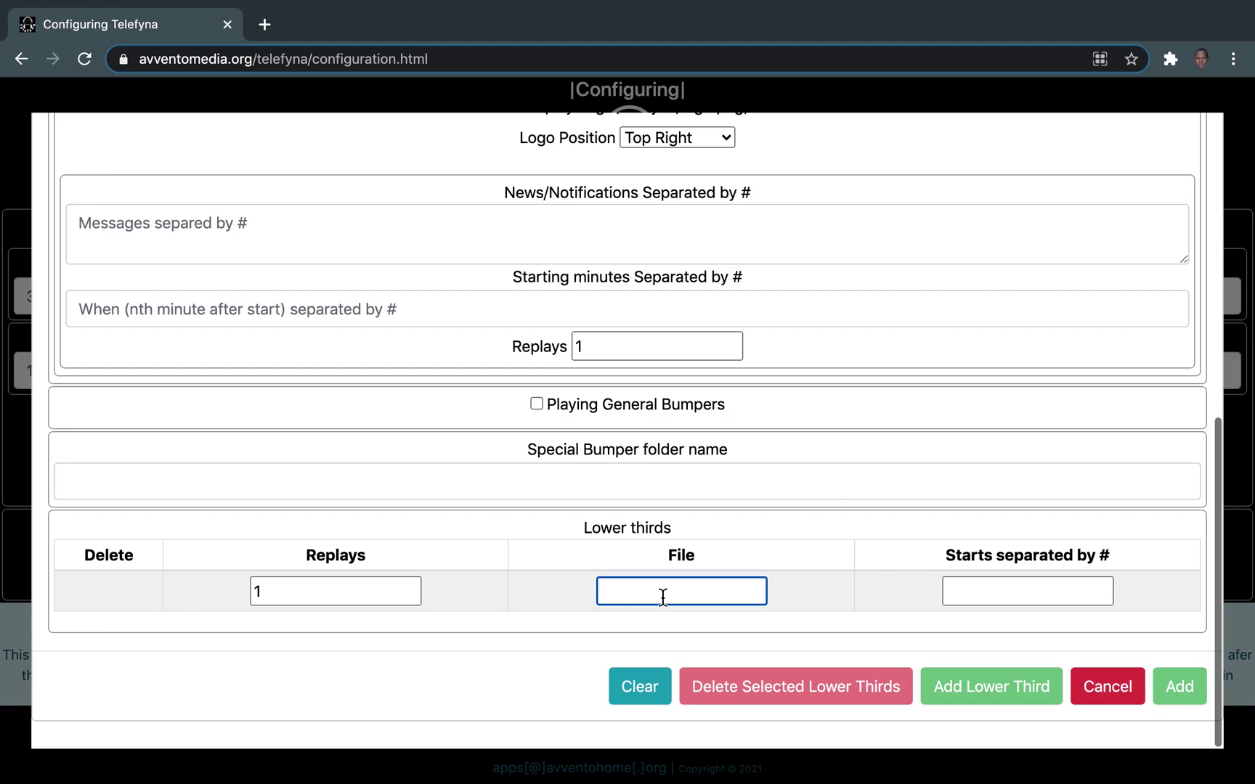
{"action": "type", "text": "/lower1.mp4"}
{"action": "key", "text": "Tab"}
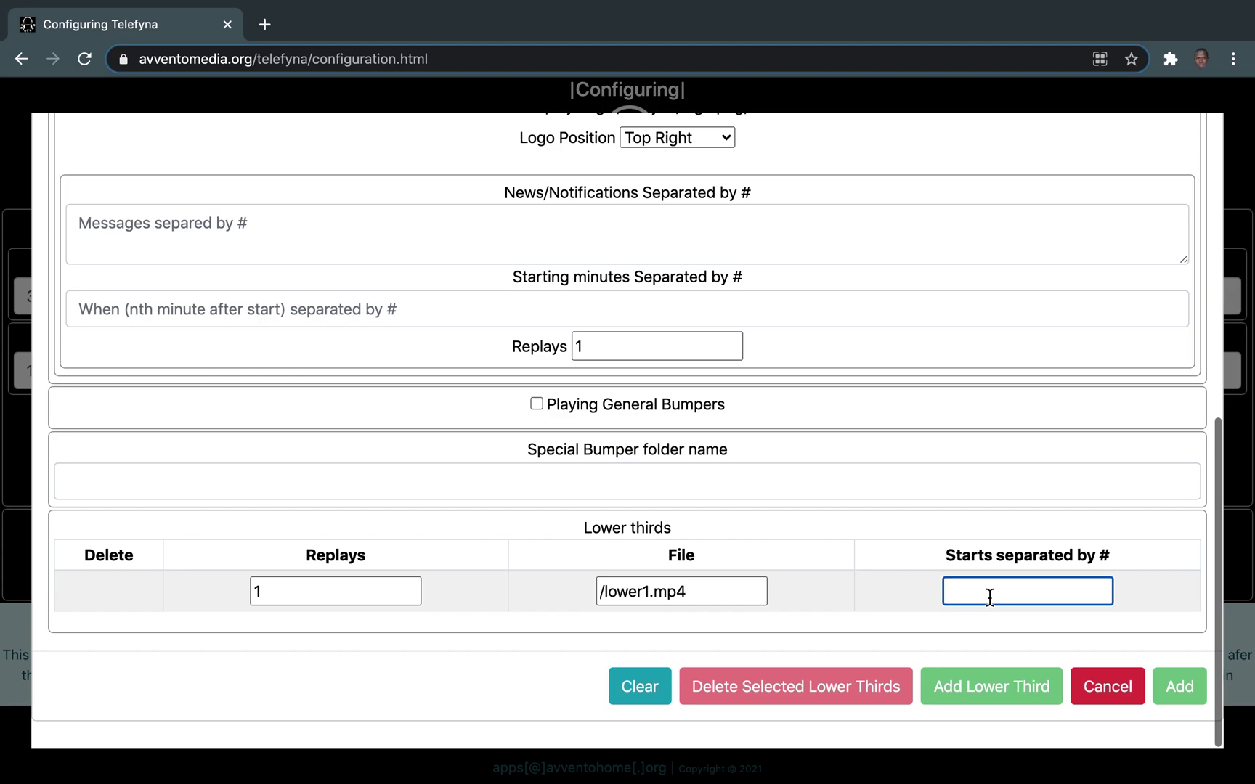
{"action": "type", "text": "0"}
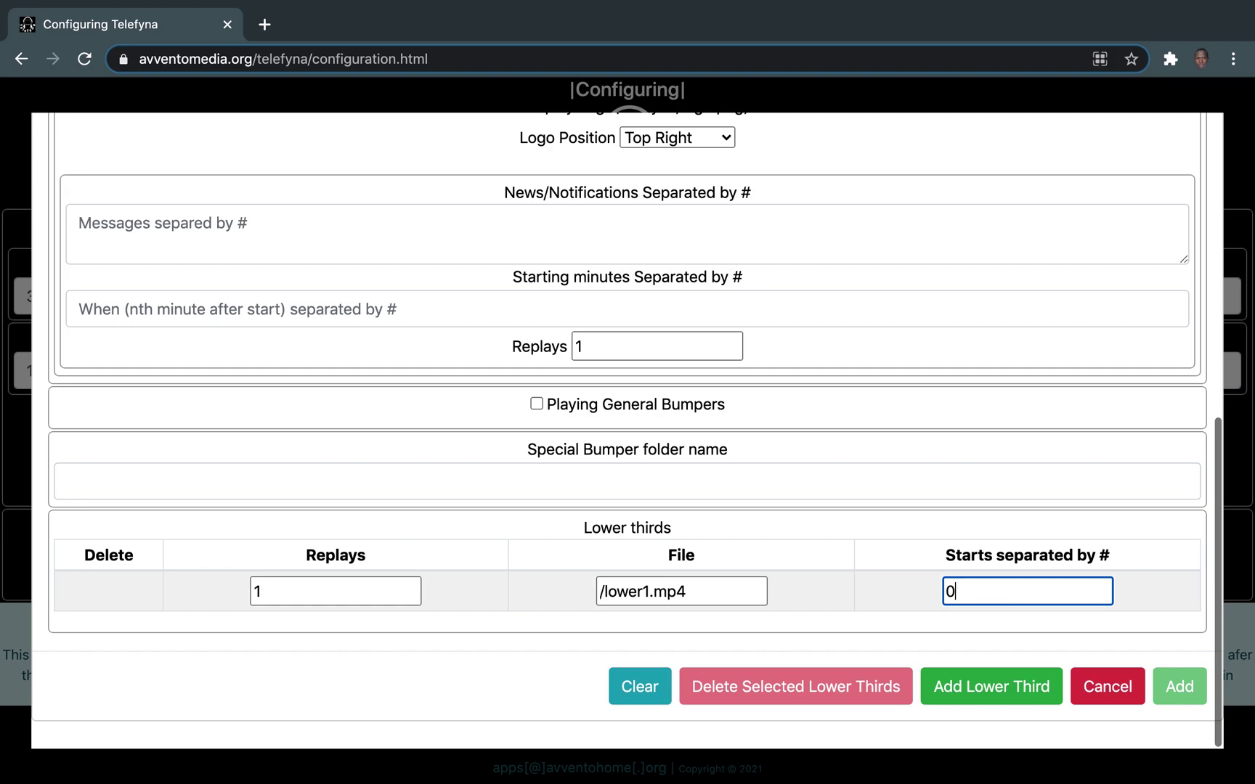
{"action": "key", "text": "BackSpace"}
{"action": "type", "text": "5#30"}
{"action": "left_click", "coordinate": [1108, 686]}
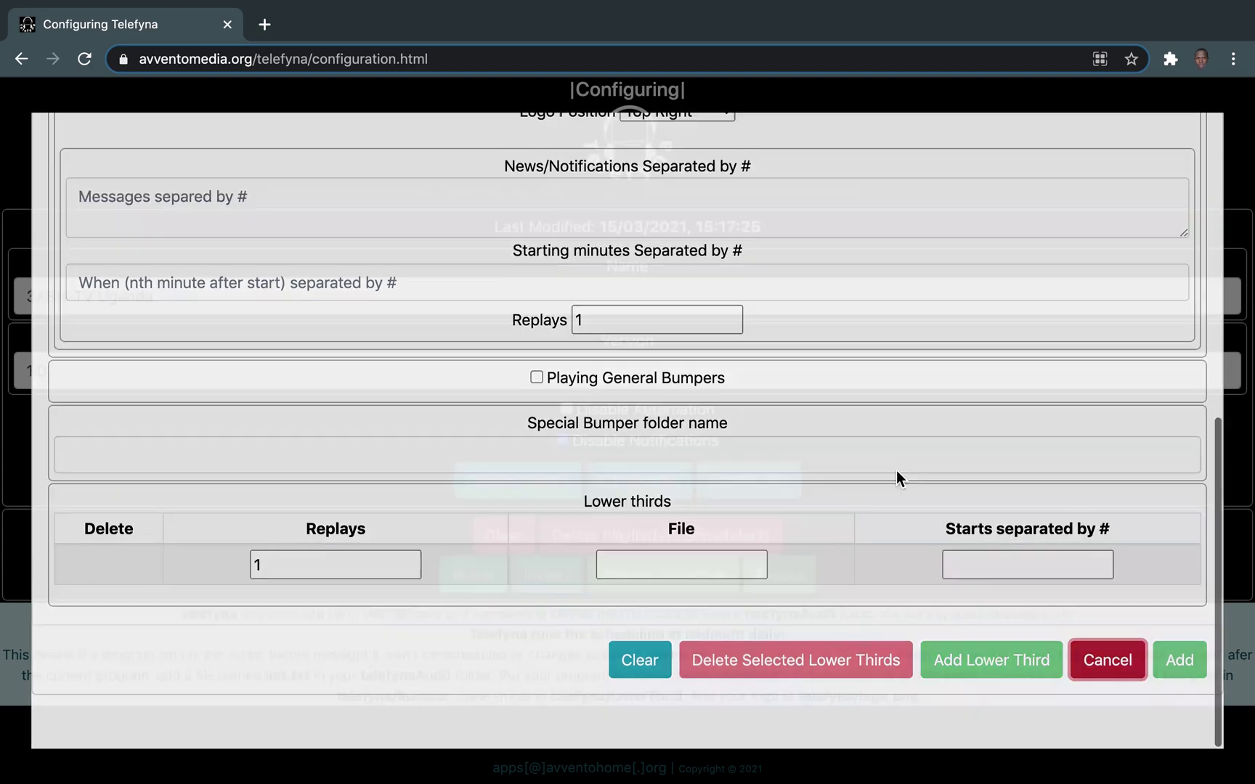
Examine the blank form for editing an existing playlist down to its lower thirds, and cancel it
{"action": "left_click", "coordinate": [654, 491]}
{"action": "scroll", "coordinate": [855, 421], "scroll_direction": "down", "scroll_amount": 10}
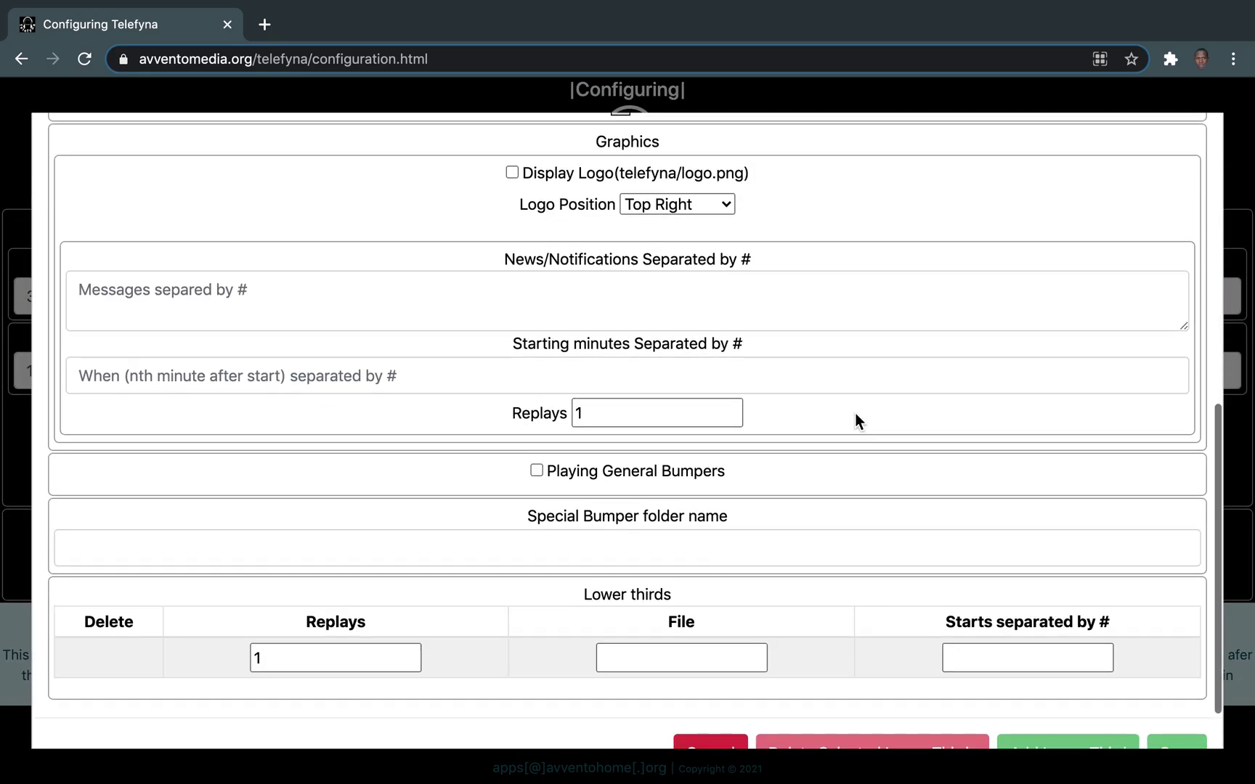
{"action": "scroll", "coordinate": [971, 622], "scroll_direction": "down", "scroll_amount": 2}
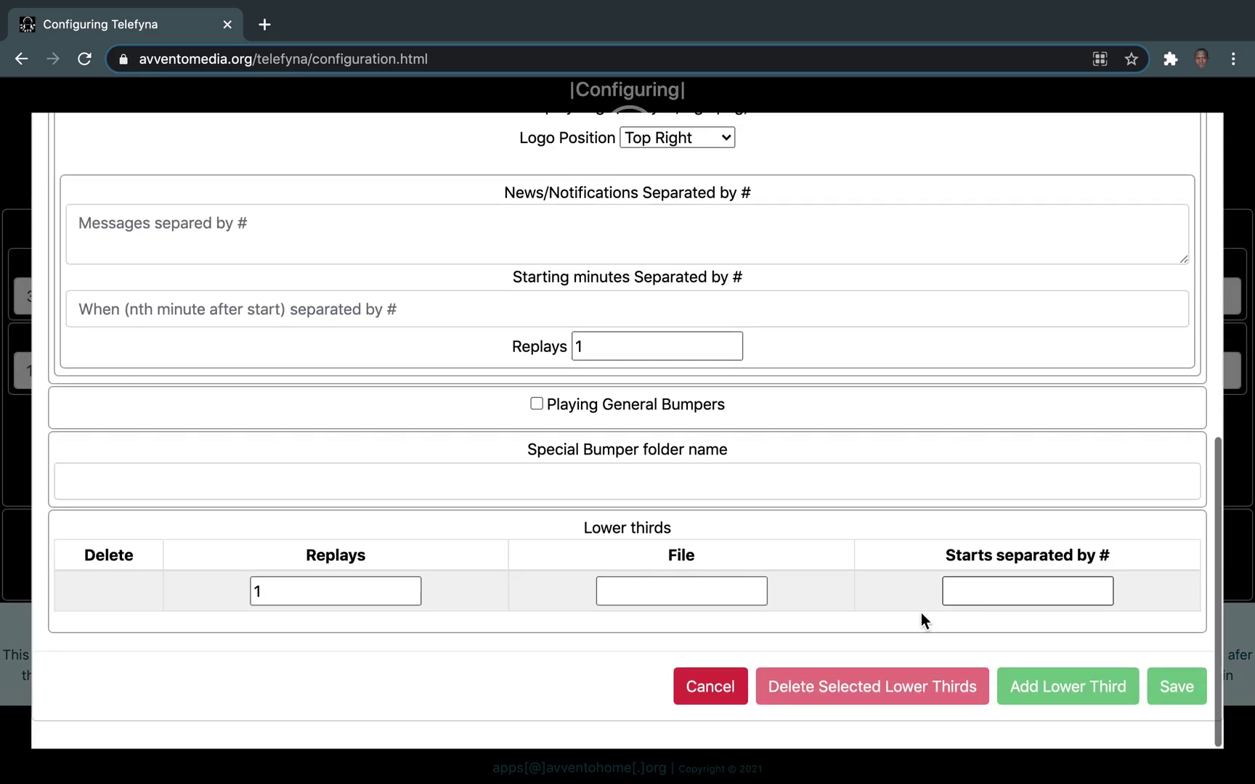
{"action": "left_click", "coordinate": [702, 699]}
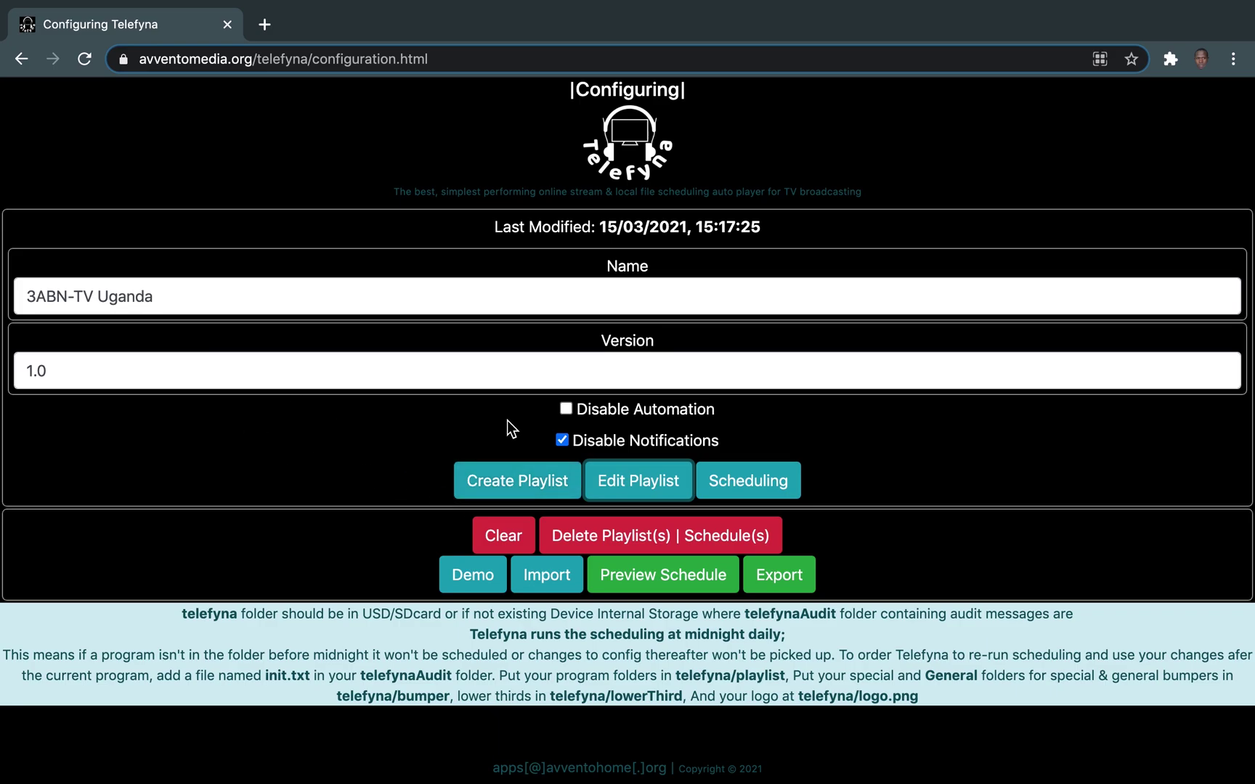
Load the Fillers #2 playlist for editing, examine its settings and lower thirds, and cancel without saving
{"action": "left_click", "coordinate": [657, 492]}
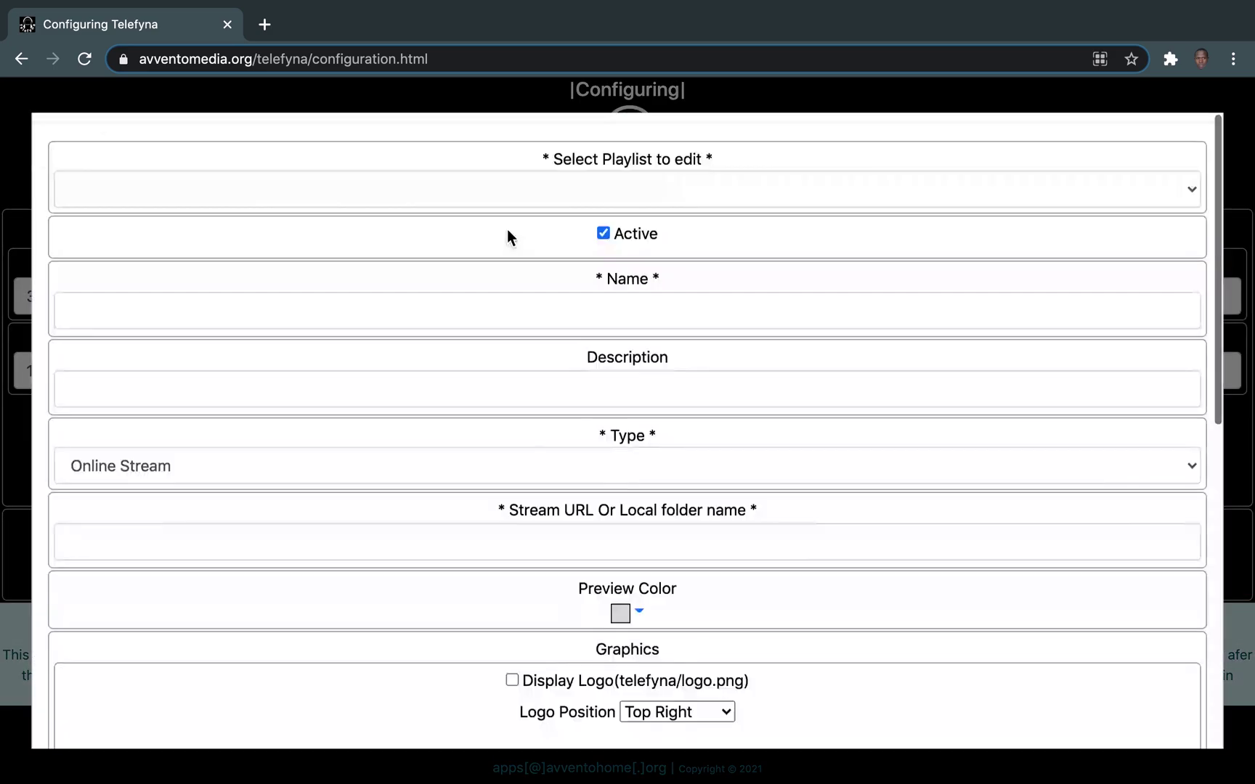
{"action": "left_click", "coordinate": [560, 269]}
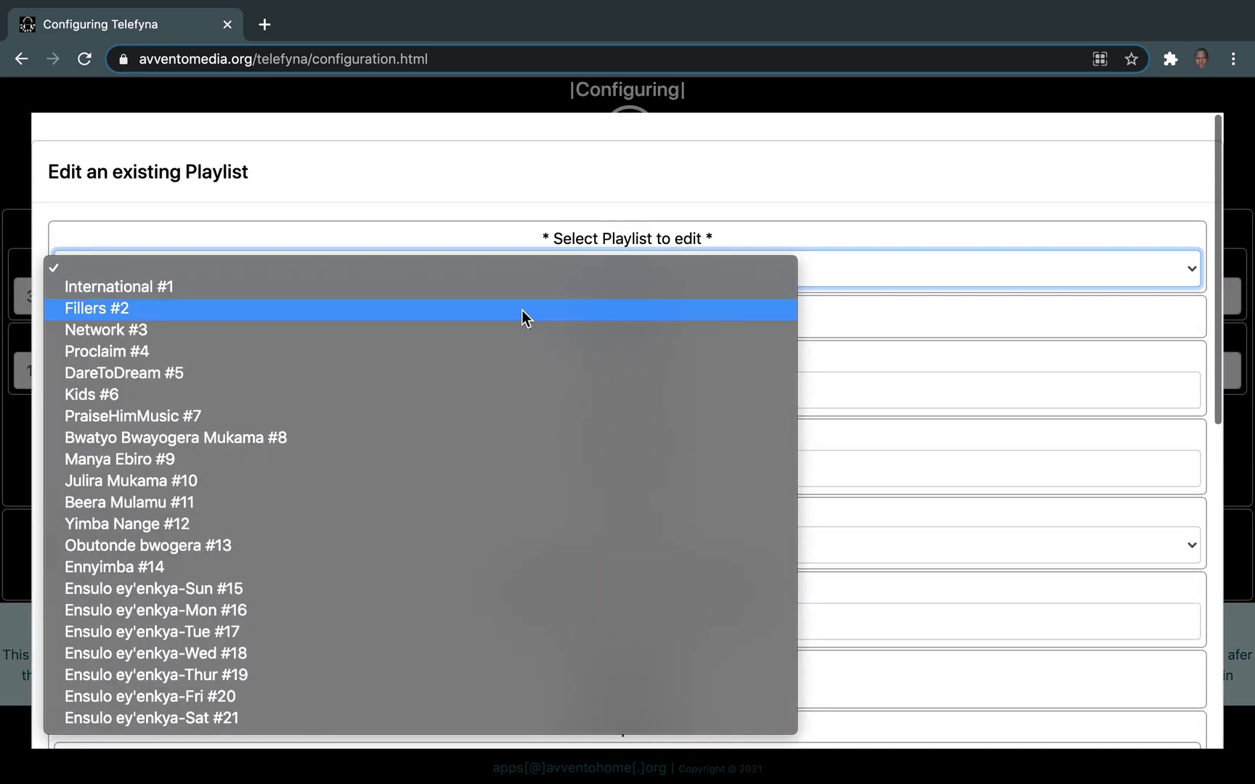
{"action": "left_click", "coordinate": [498, 314]}
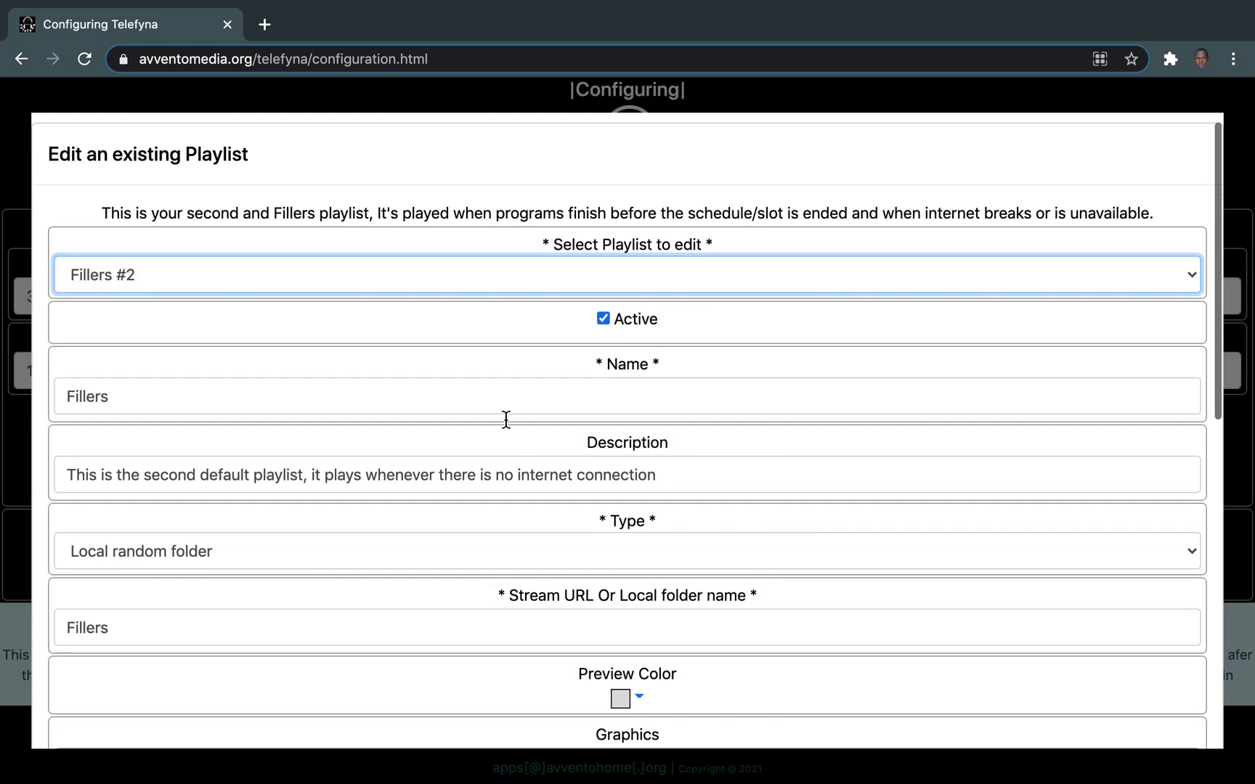
{"action": "scroll", "coordinate": [507, 420], "scroll_direction": "down", "scroll_amount": 15}
{"action": "scroll", "coordinate": [506, 419], "scroll_direction": "up", "scroll_amount": 15}
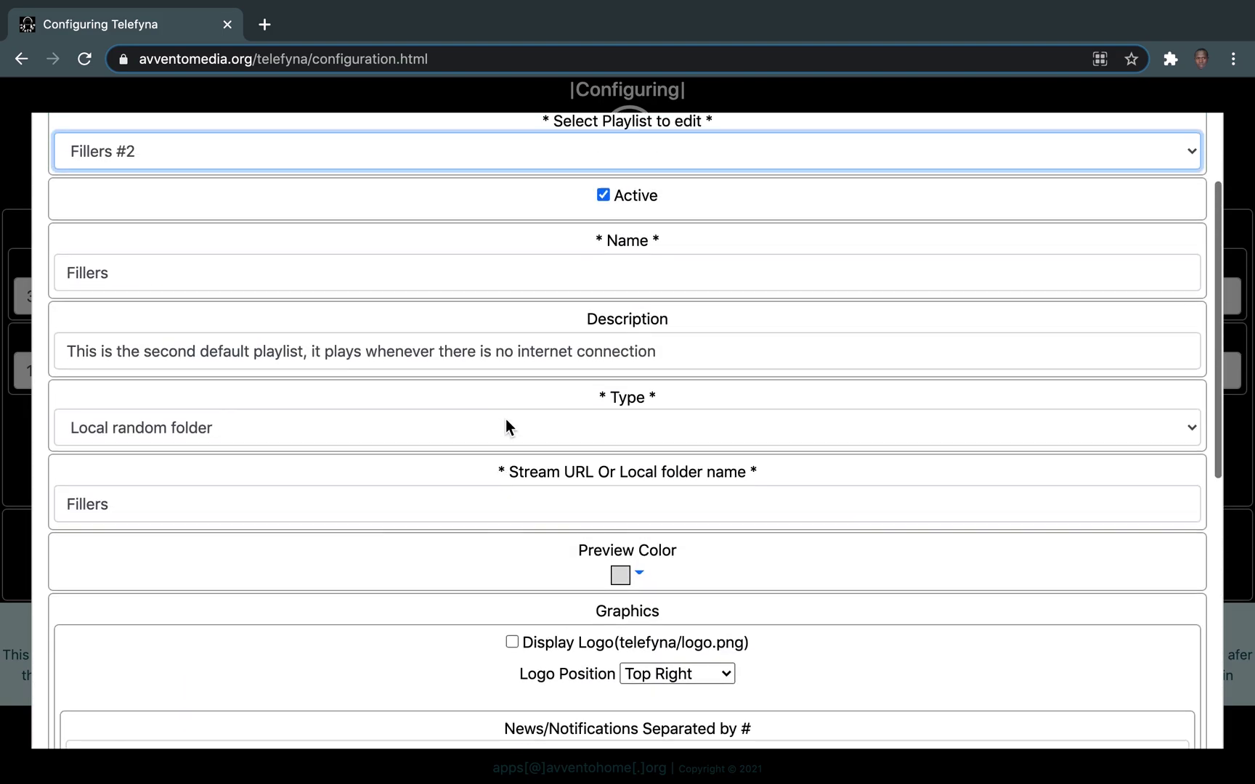
{"action": "scroll", "coordinate": [522, 571], "scroll_direction": "down", "scroll_amount": 15}
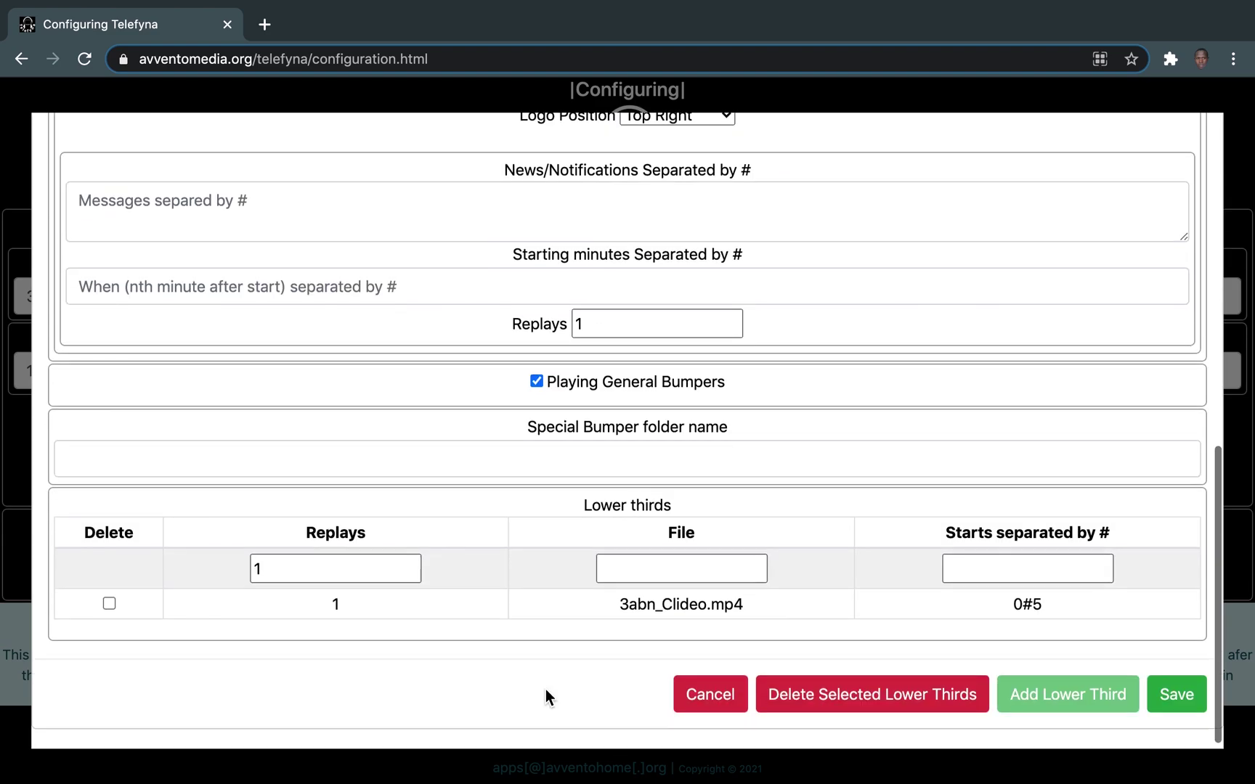
{"action": "left_click", "coordinate": [335, 577]}
{"action": "scroll", "coordinate": [971, 487], "scroll_direction": "up", "scroll_amount": 15}
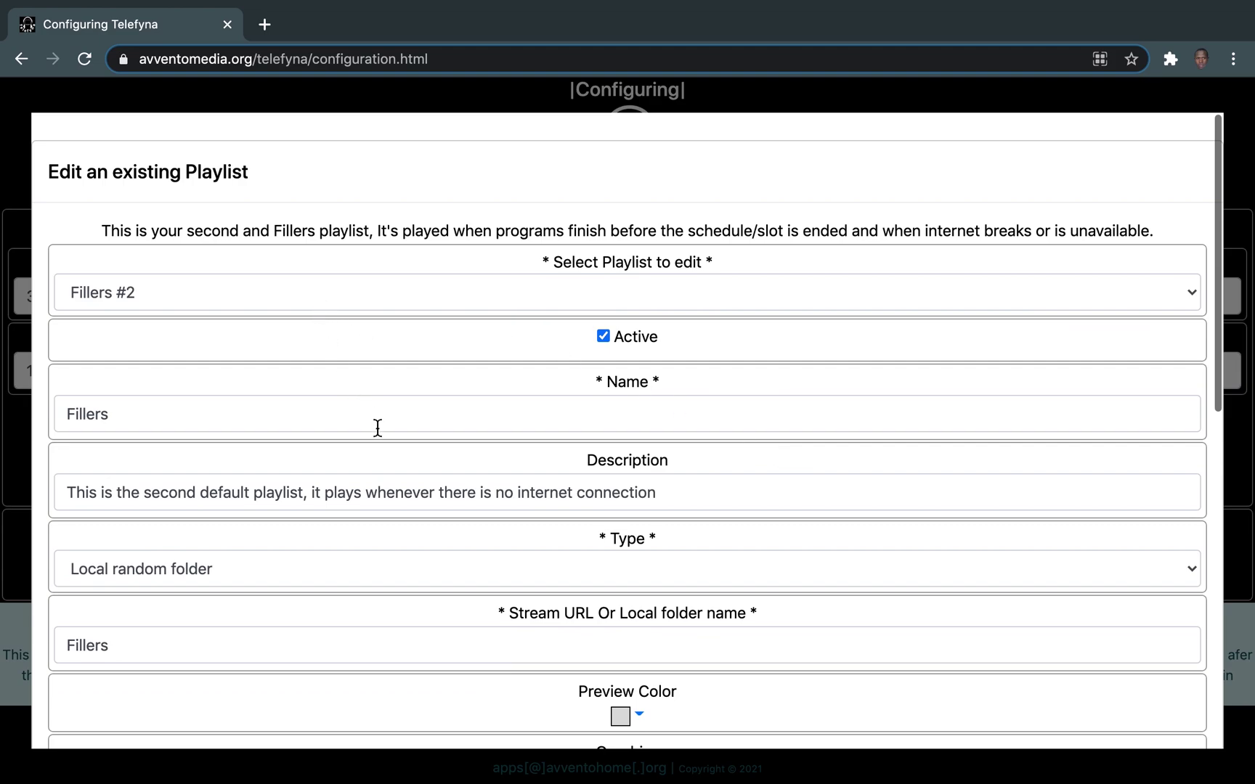
{"action": "scroll", "coordinate": [377, 427], "scroll_direction": "down", "scroll_amount": 15}
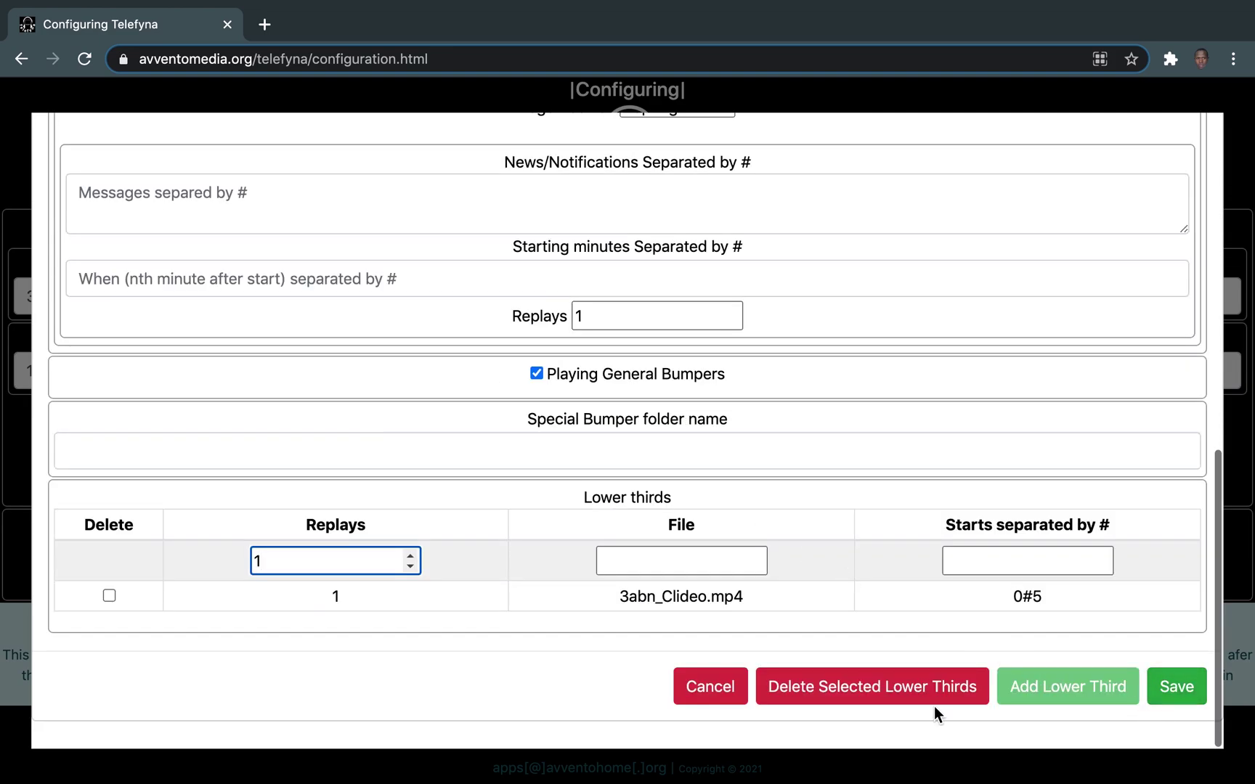
{"action": "left_click", "coordinate": [708, 691]}
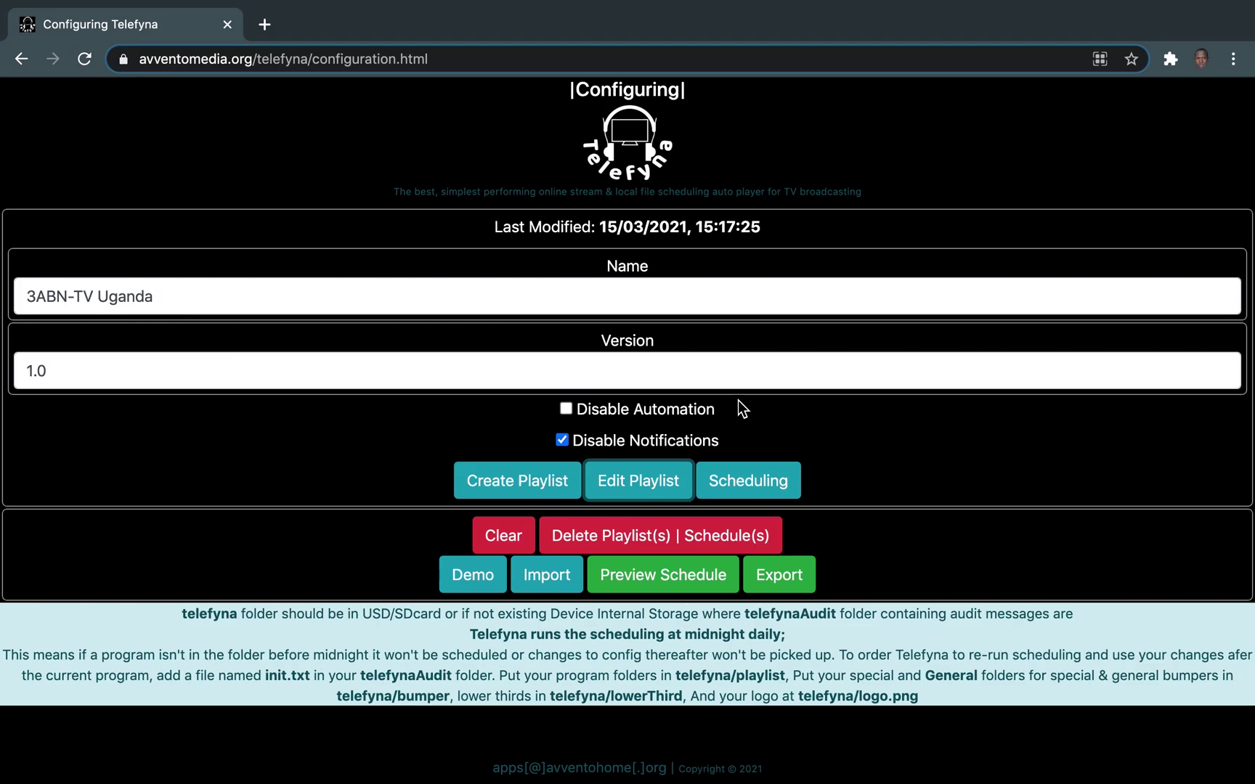
Check the actions offered at the end of the playlist editing form, and close the form without saving
{"action": "left_click", "coordinate": [525, 481]}
{"action": "scroll", "coordinate": [403, 680], "scroll_direction": "down", "scroll_amount": 15}
{"action": "left_click", "coordinate": [730, 688]}
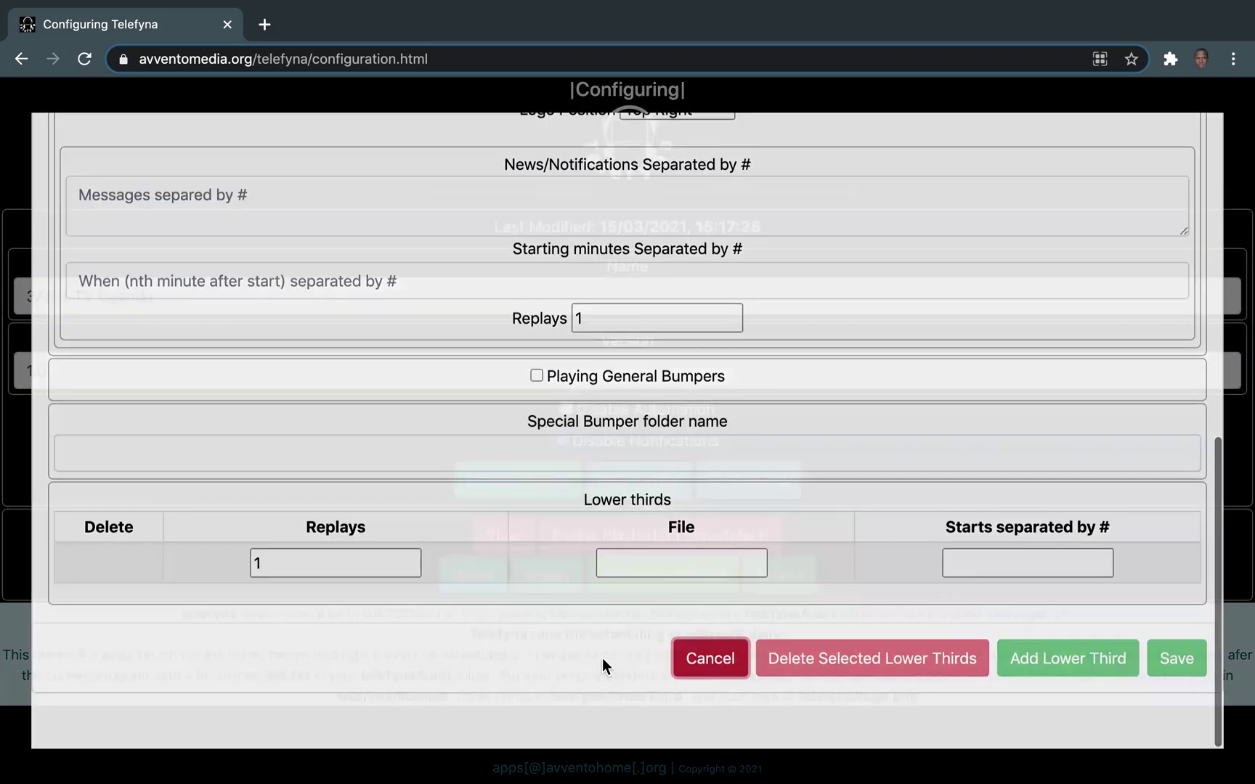
Clear the fields of the new playlist form and cancel the creation
{"action": "left_click", "coordinate": [482, 490]}
{"action": "scroll", "coordinate": [561, 532], "scroll_direction": "down", "scroll_amount": 15}
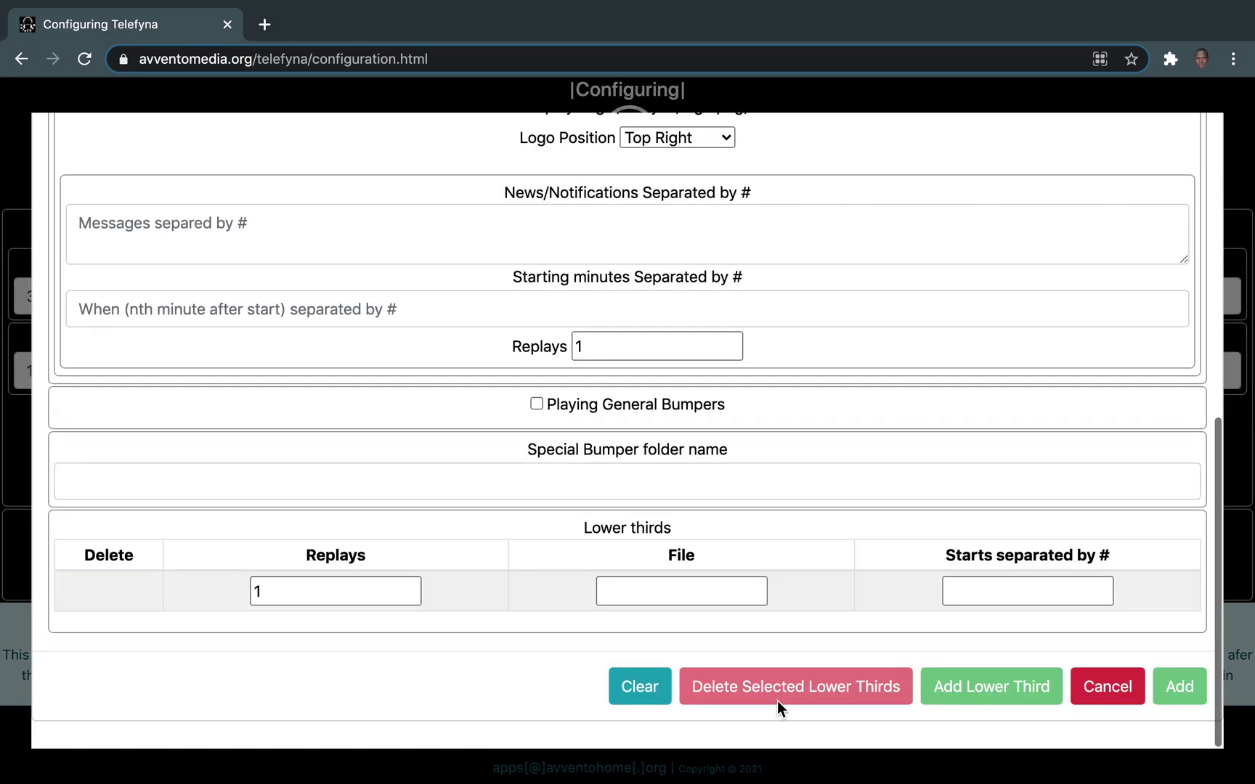
{"action": "left_click", "coordinate": [634, 695]}
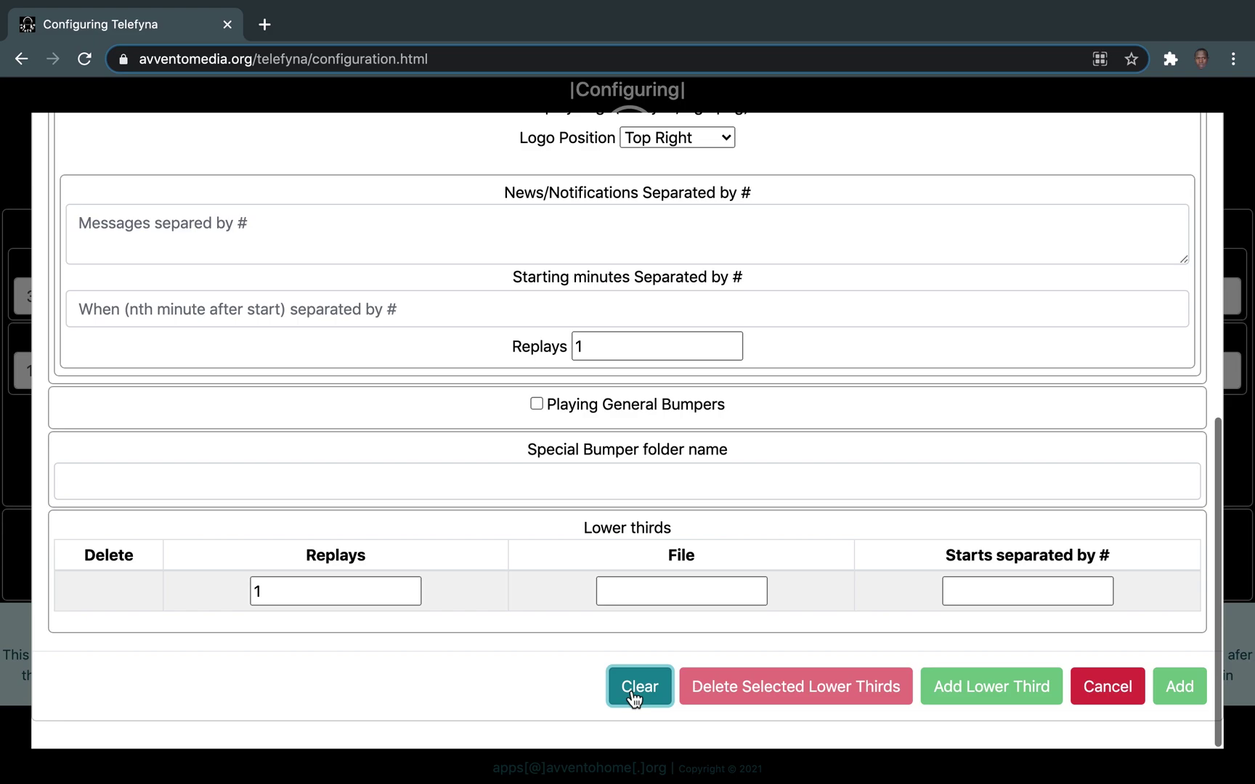
{"action": "left_click", "coordinate": [1107, 692]}
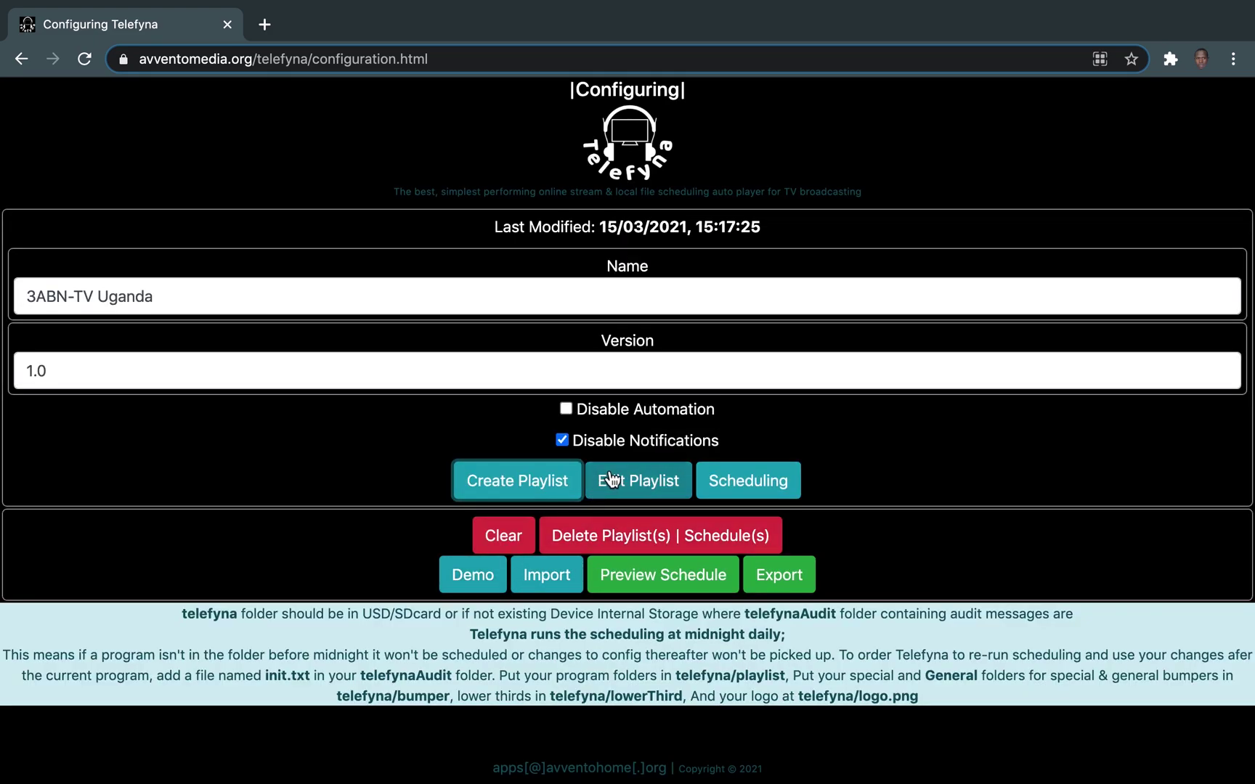
Open the scheduling form and examine its weekly days, dates and start time fields
{"action": "left_click", "coordinate": [752, 490]}
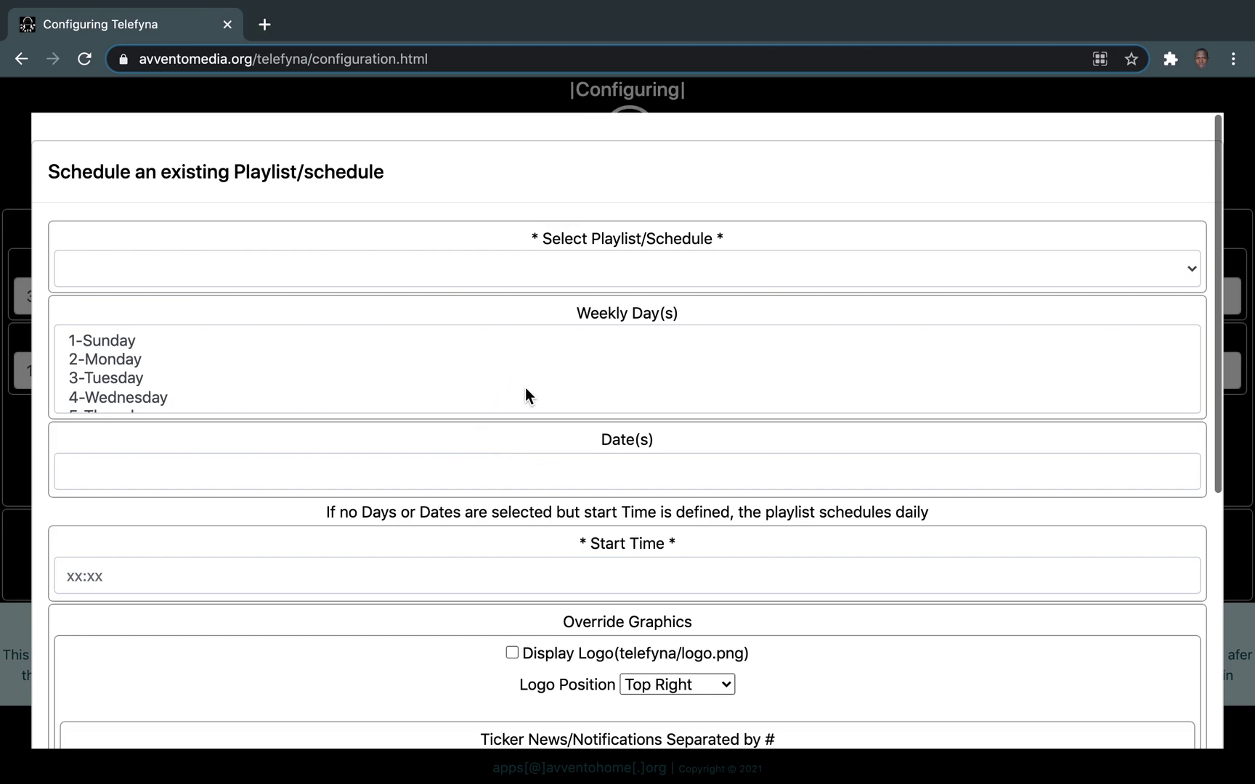
{"action": "scroll", "coordinate": [401, 391], "scroll_direction": "up", "scroll_amount": 1}
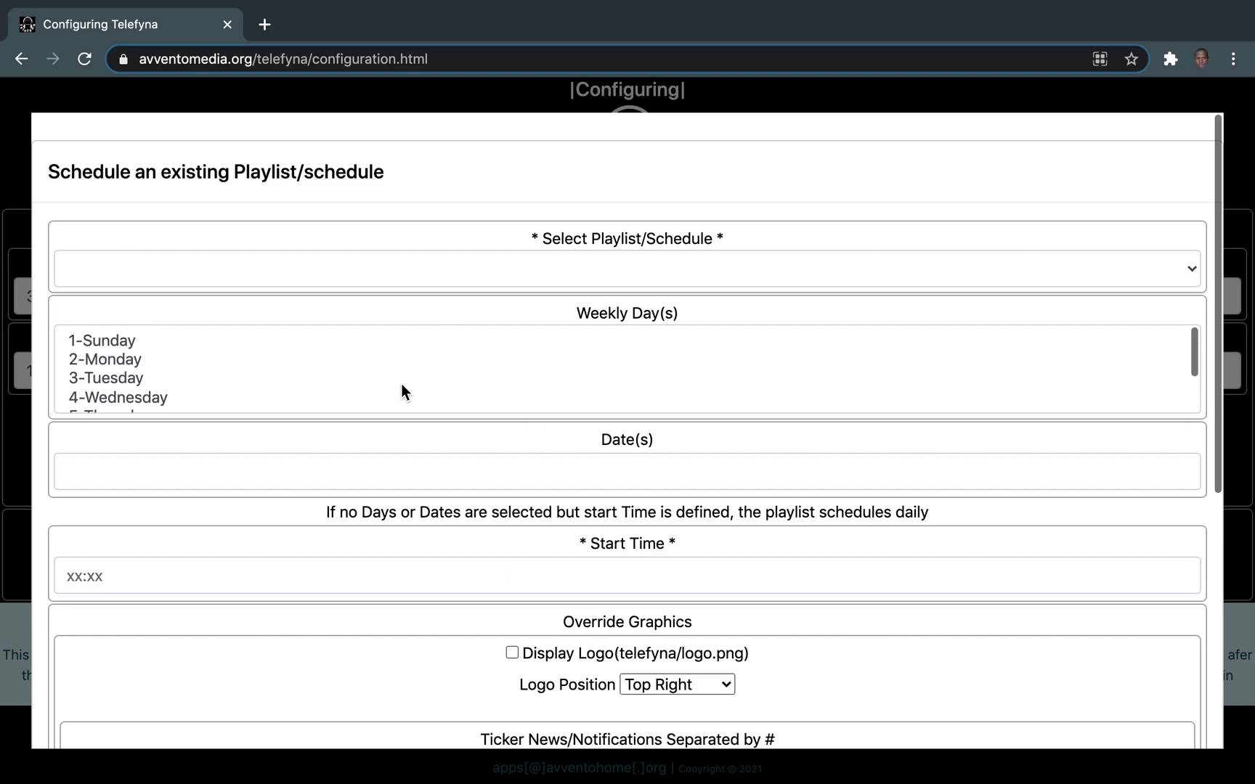
{"action": "left_click", "coordinate": [415, 469]}
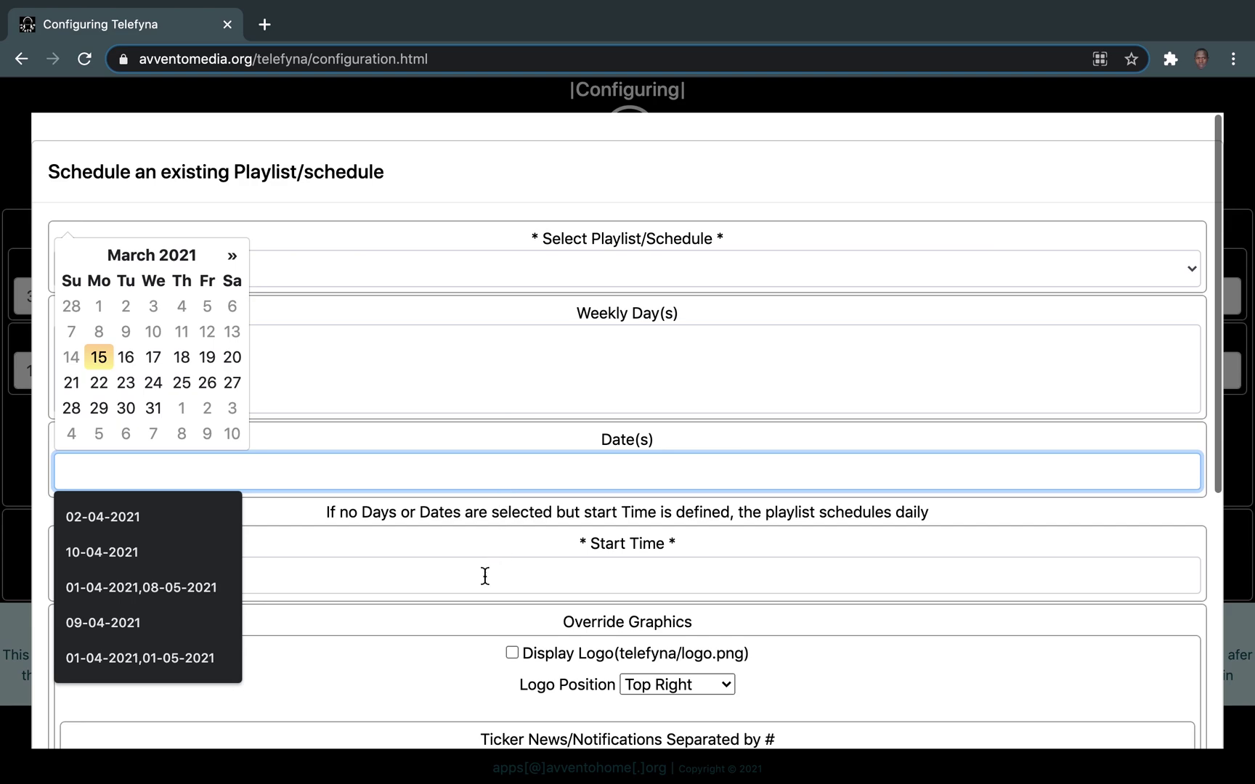
{"action": "left_click", "coordinate": [451, 565]}
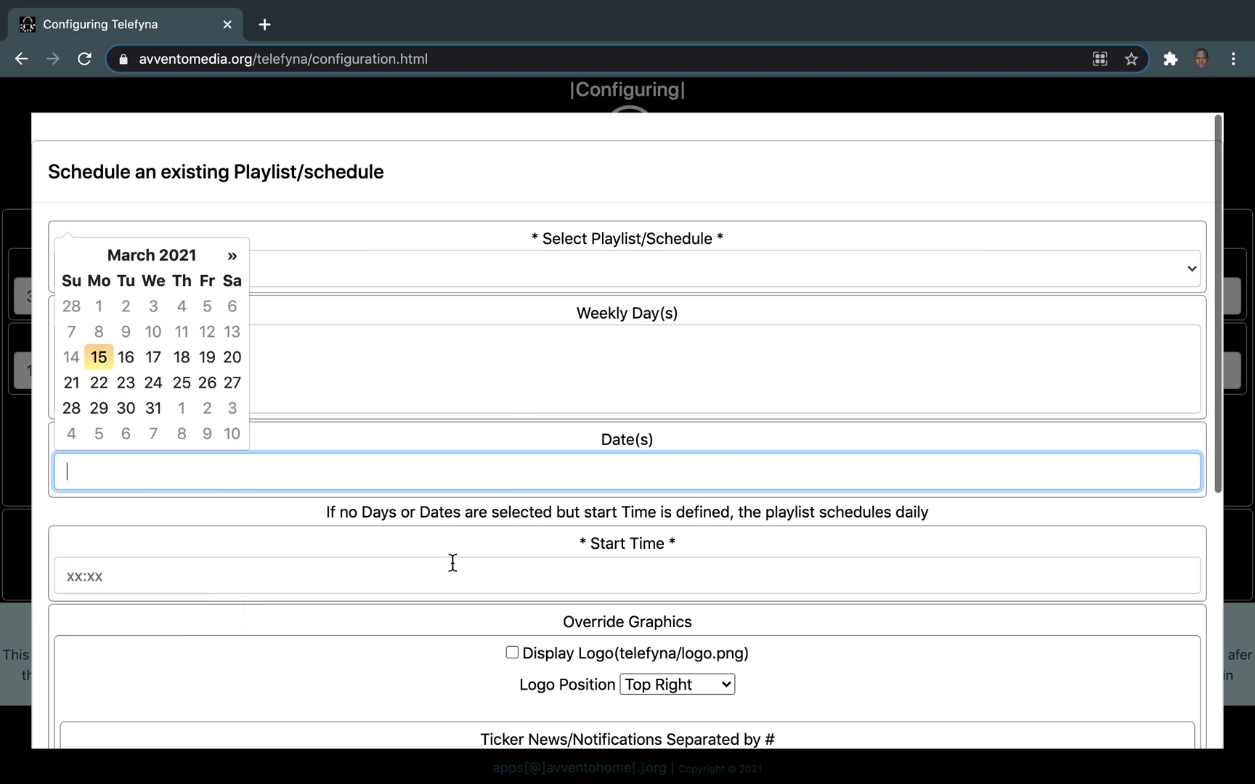
Browse the playlists and schedules available for scheduling, and choose International #1
{"action": "left_click", "coordinate": [554, 271]}
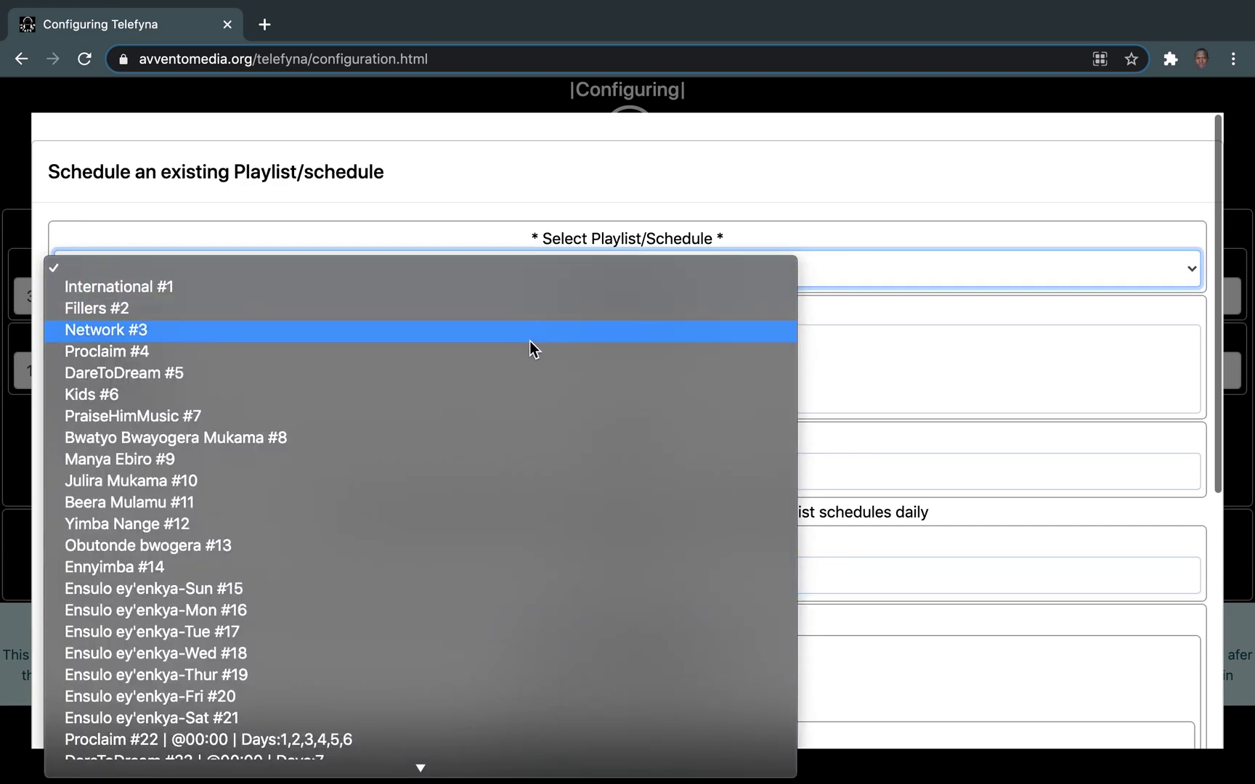
{"action": "scroll", "coordinate": [519, 501], "scroll_direction": "down", "scroll_amount": 10}
{"action": "scroll", "coordinate": [519, 500], "scroll_direction": "up", "scroll_amount": 5}
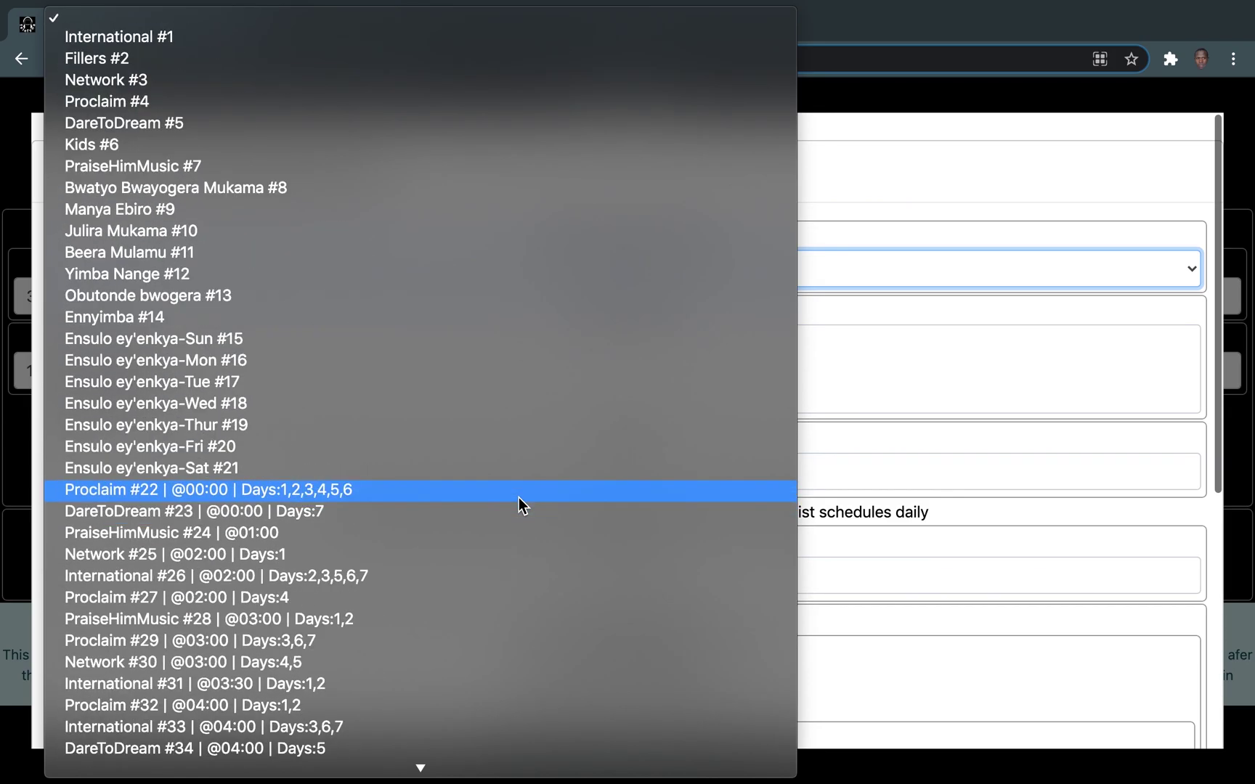
{"action": "left_click", "coordinate": [342, 39]}
Select the existing schedule Bwatyo Bwayogera Mukama #85 and examine its days, start time and override graphics
{"action": "left_click", "coordinate": [443, 262]}
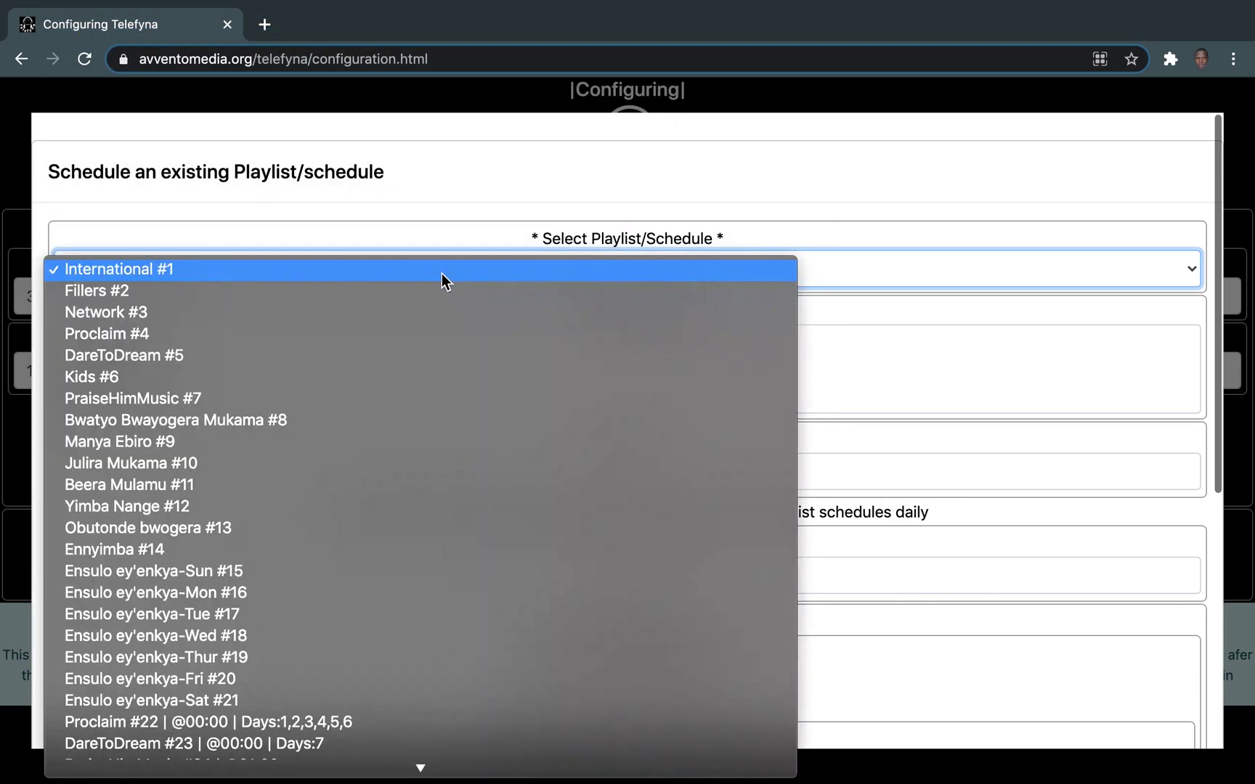
{"action": "scroll", "coordinate": [436, 436], "scroll_direction": "down", "scroll_amount": 10}
{"action": "scroll", "coordinate": [435, 503], "scroll_direction": "down", "scroll_amount": 8}
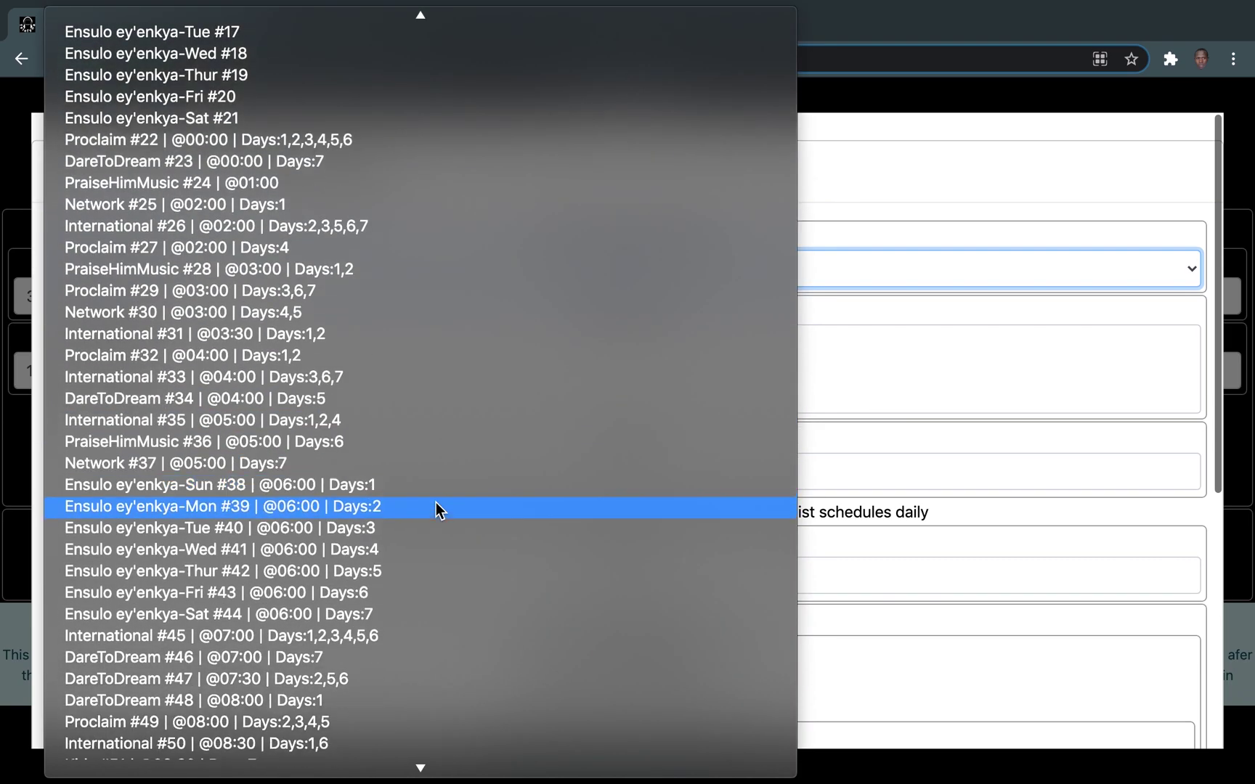
{"action": "scroll", "coordinate": [418, 480], "scroll_direction": "down", "scroll_amount": 9}
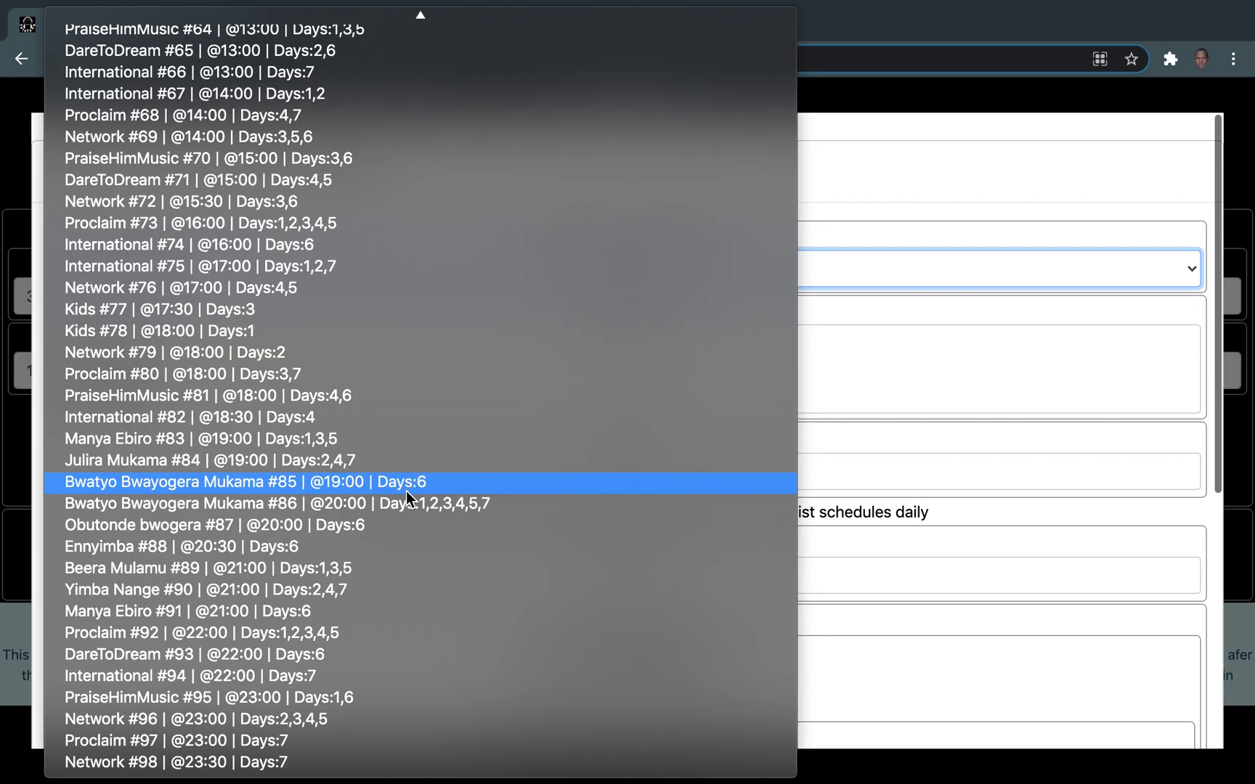
{"action": "left_click", "coordinate": [417, 483]}
{"action": "scroll", "coordinate": [700, 581], "scroll_direction": "down", "scroll_amount": 1}
{"action": "scroll", "coordinate": [700, 595], "scroll_direction": "down", "scroll_amount": 10}
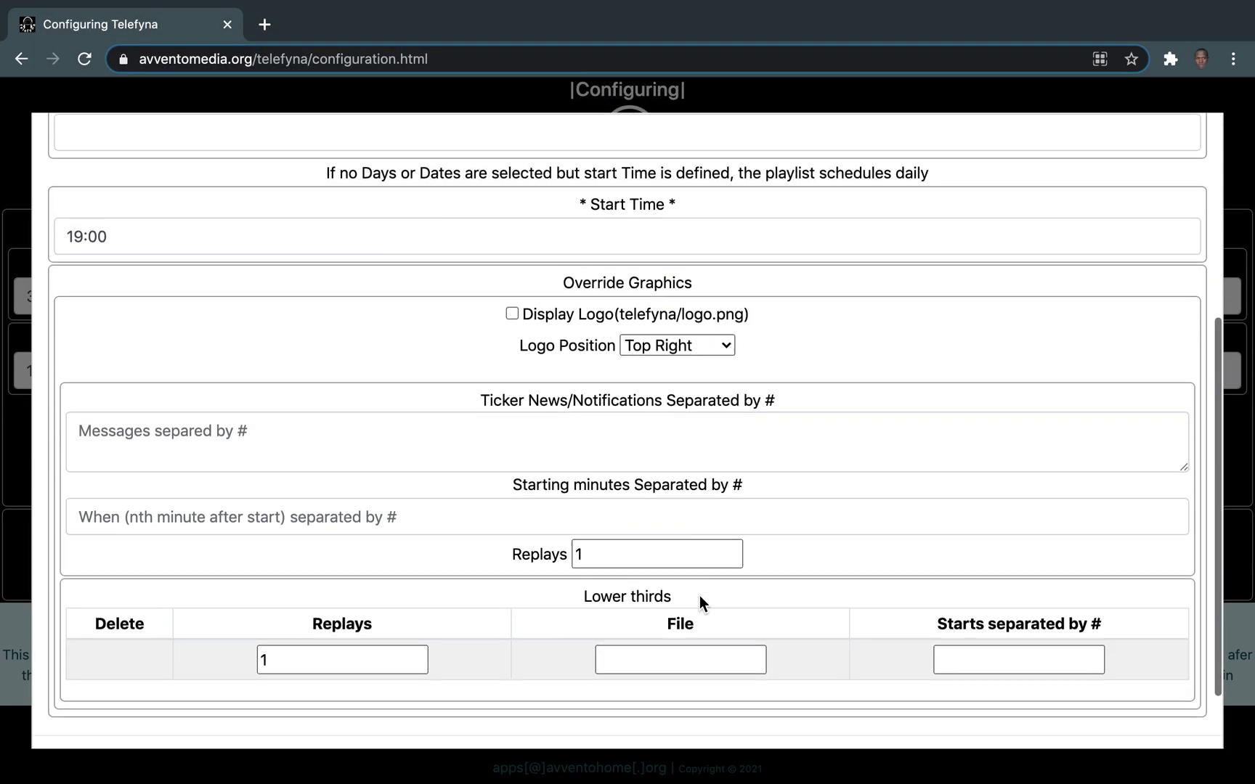
{"action": "scroll", "coordinate": [699, 595], "scroll_direction": "up", "scroll_amount": 10}
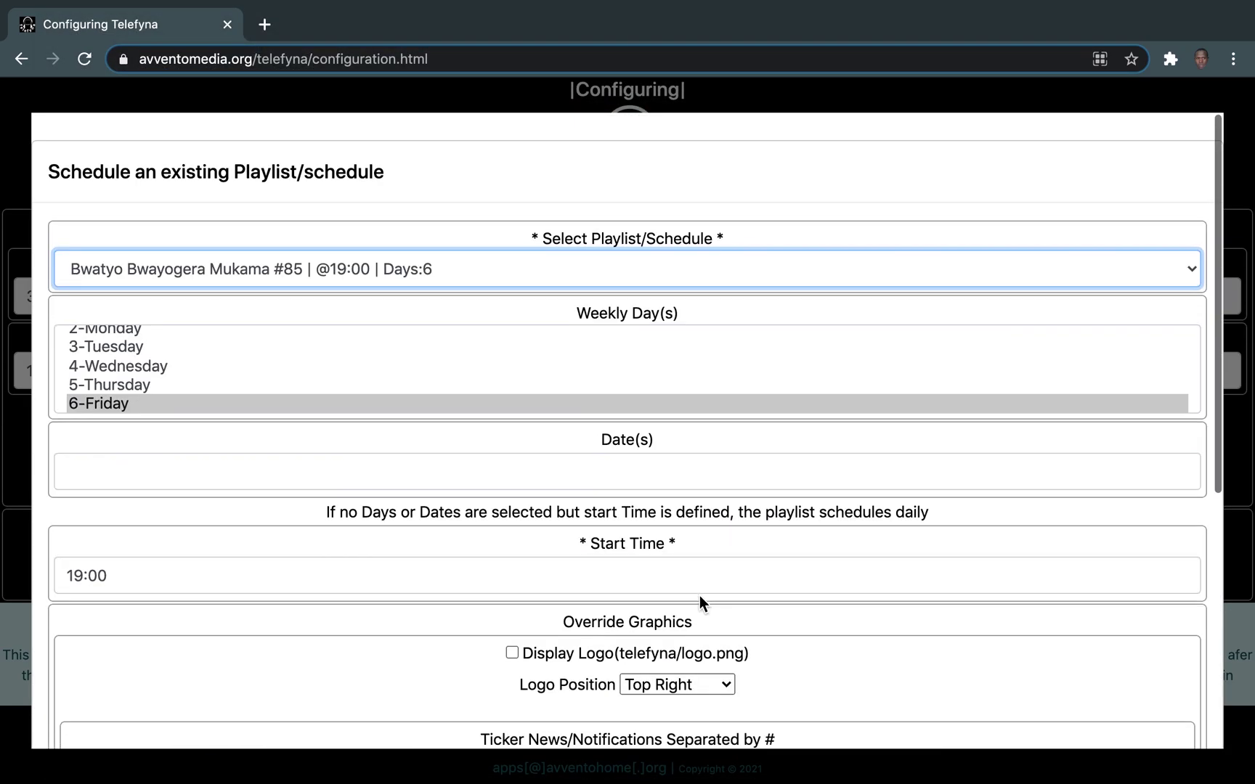
{"action": "scroll", "coordinate": [568, 542], "scroll_direction": "down", "scroll_amount": 10}
{"action": "scroll", "coordinate": [568, 542], "scroll_direction": "up", "scroll_amount": 10}
Select the schedule Bwatyo Bwayogera Mukama #86, review its start time, override graphics and lower thirds, and cancel scheduling
{"action": "left_click", "coordinate": [552, 270]}
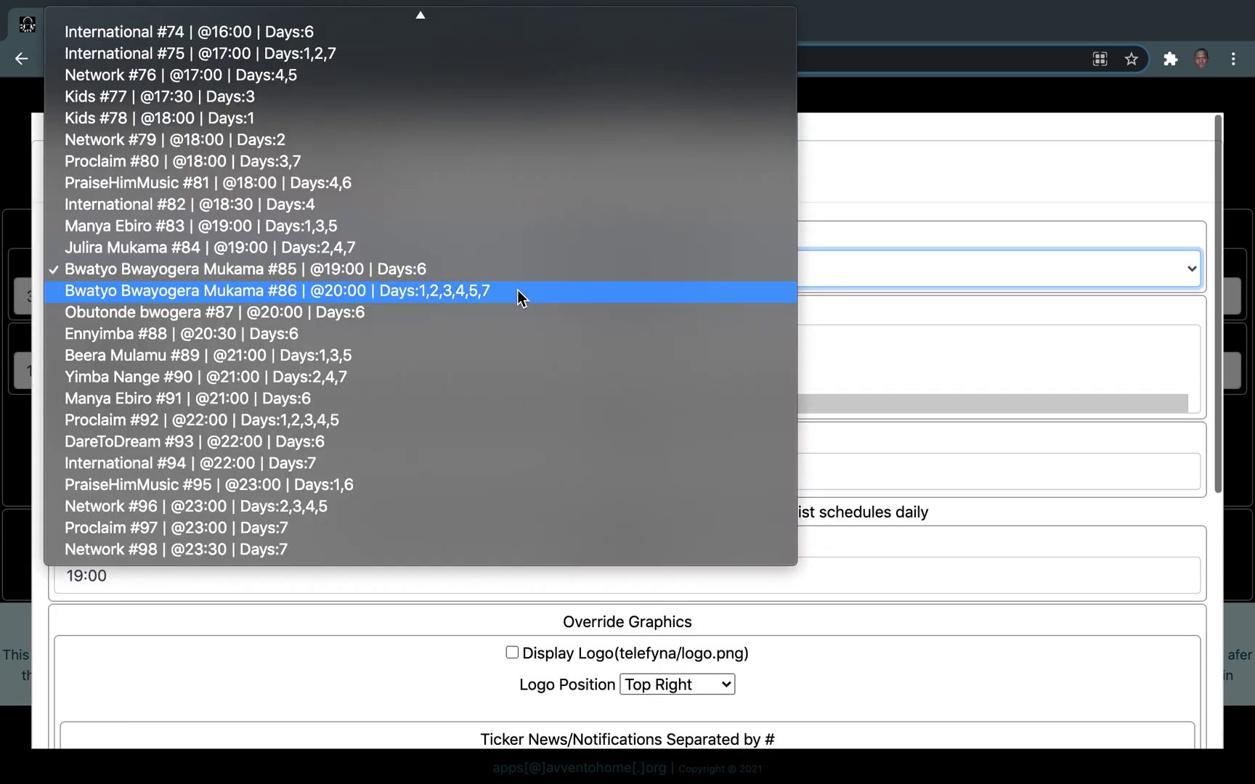
{"action": "left_click", "coordinate": [514, 290]}
{"action": "scroll", "coordinate": [611, 581], "scroll_direction": "down", "scroll_amount": 5}
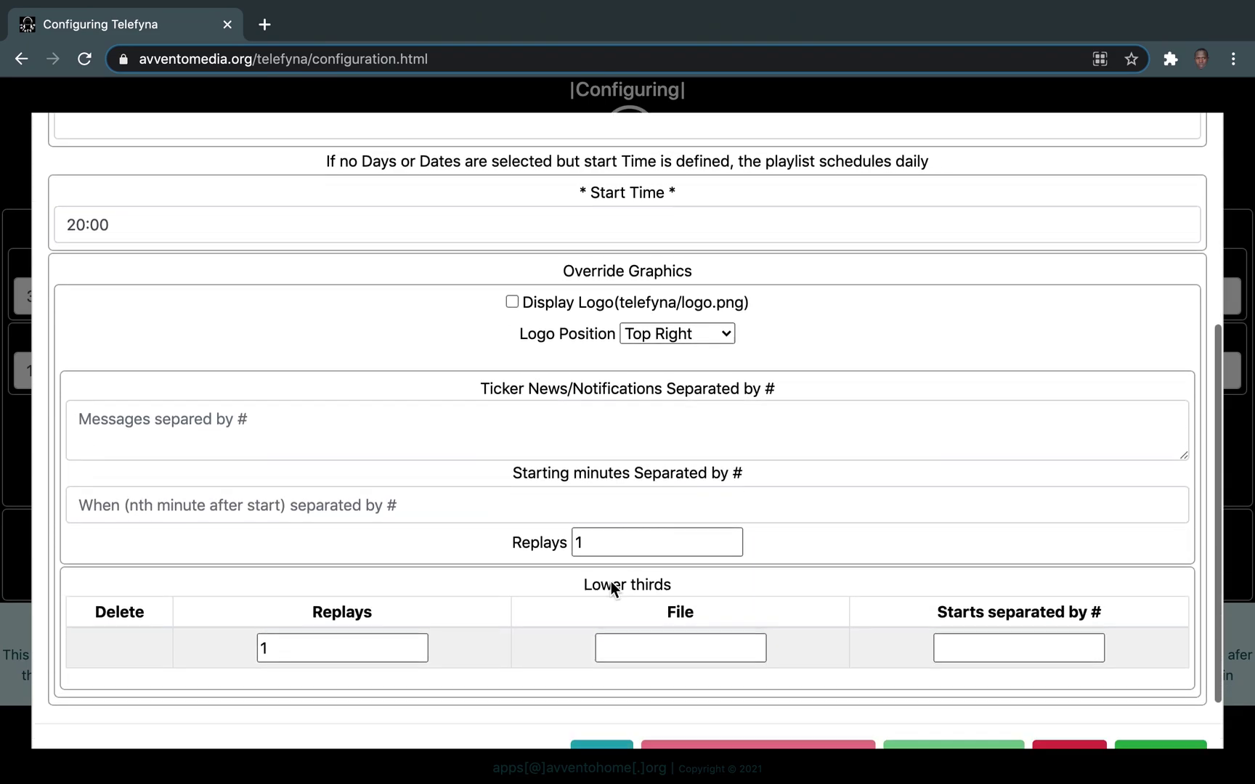
{"action": "scroll", "coordinate": [611, 582], "scroll_direction": "down", "scroll_amount": 2}
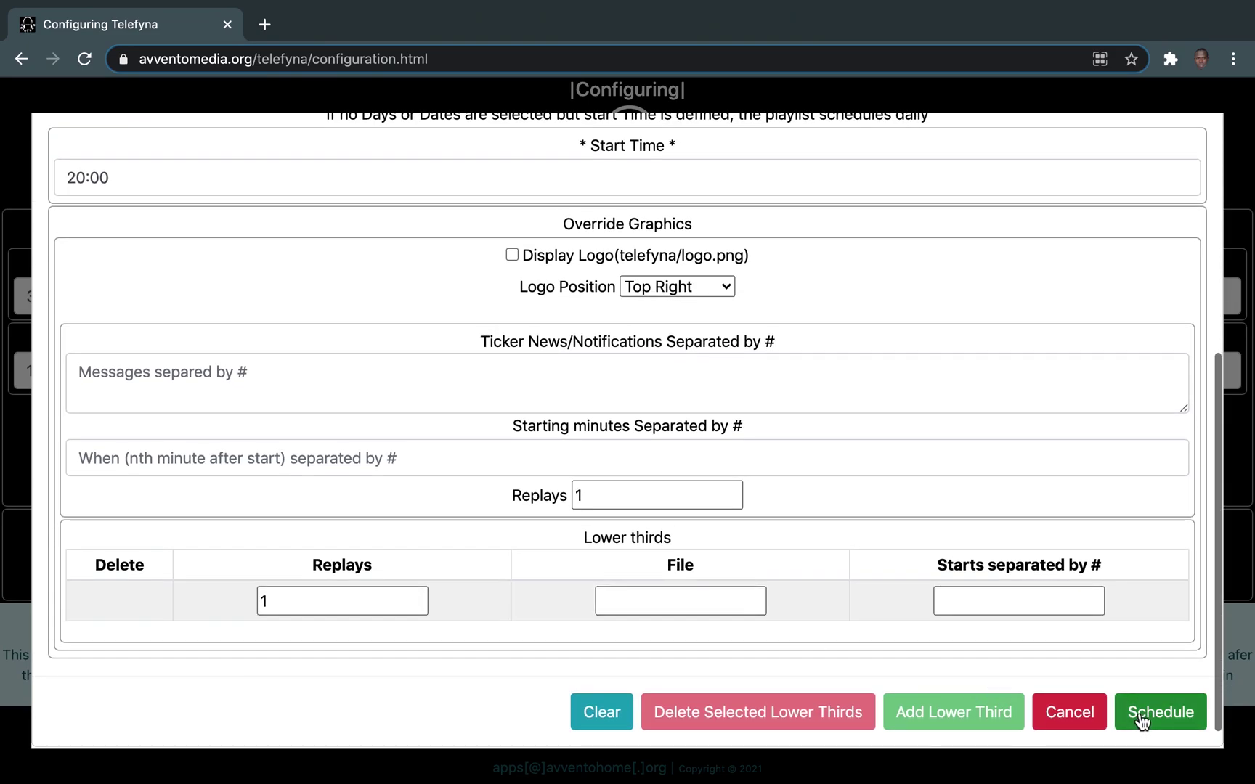
{"action": "scroll", "coordinate": [863, 549], "scroll_direction": "down", "scroll_amount": 1}
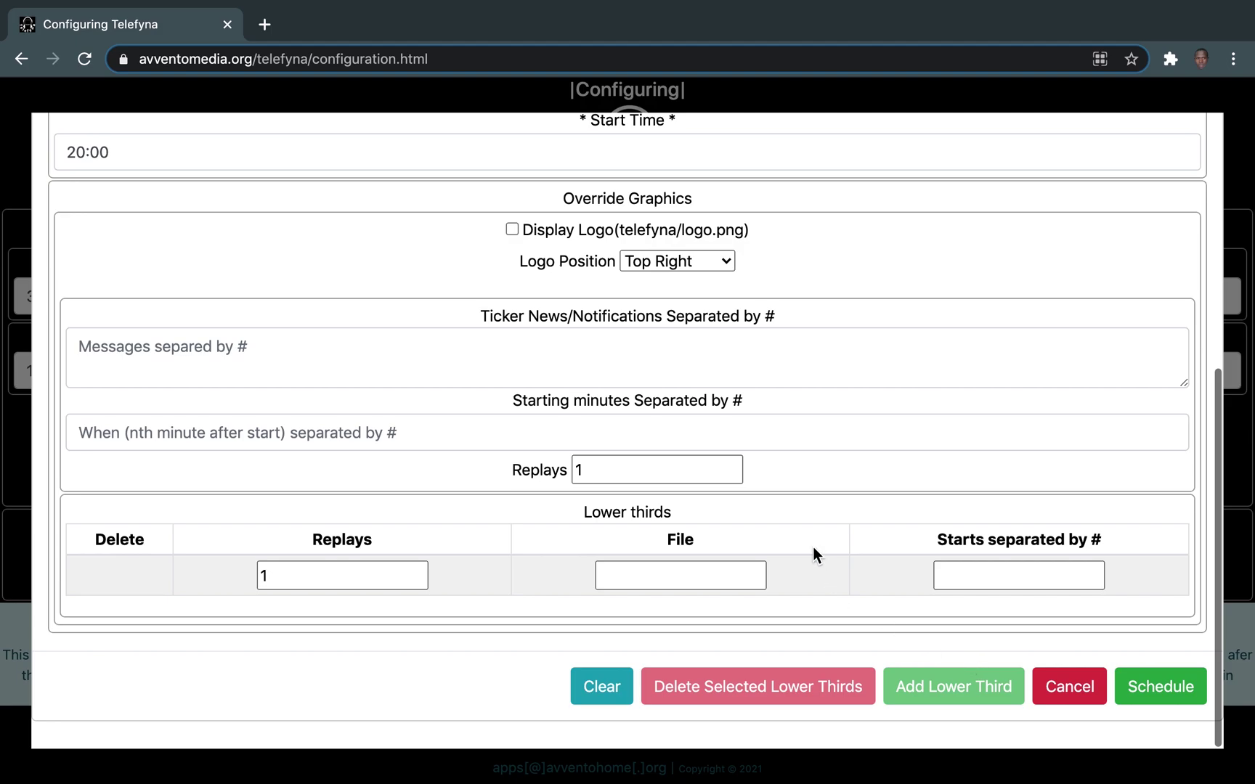
{"action": "scroll", "coordinate": [815, 555], "scroll_direction": "up", "scroll_amount": 10}
{"action": "scroll", "coordinate": [1094, 639], "scroll_direction": "down", "scroll_amount": 10}
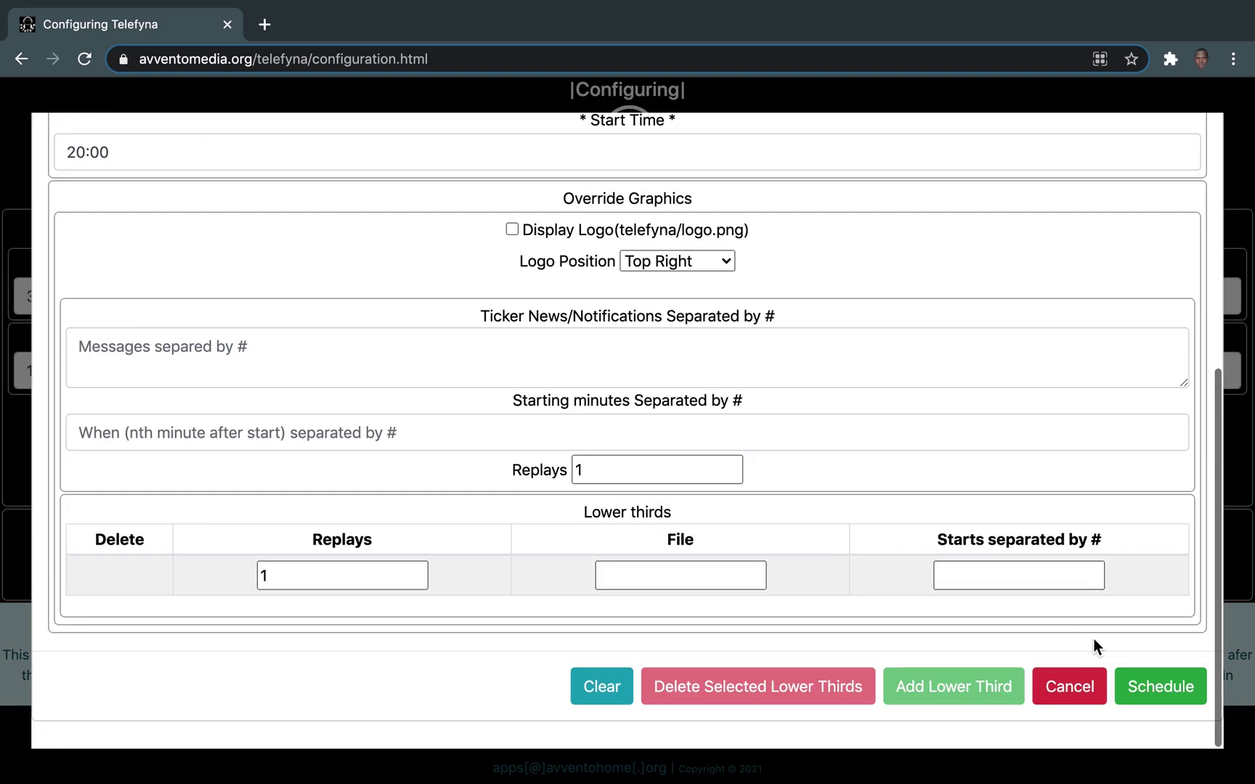
{"action": "left_click", "coordinate": [1082, 695]}
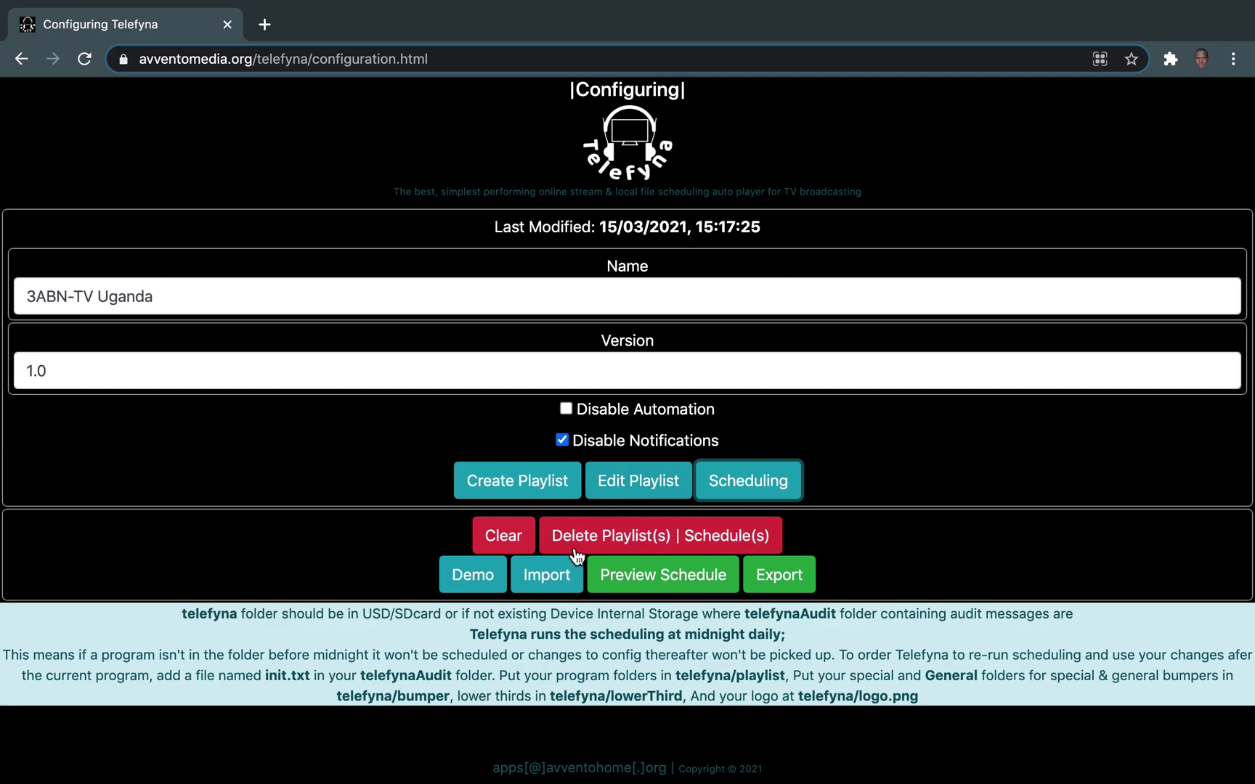
Import the configuration file config.json from the 3ABN-U folder
{"action": "left_click", "coordinate": [555, 583]}
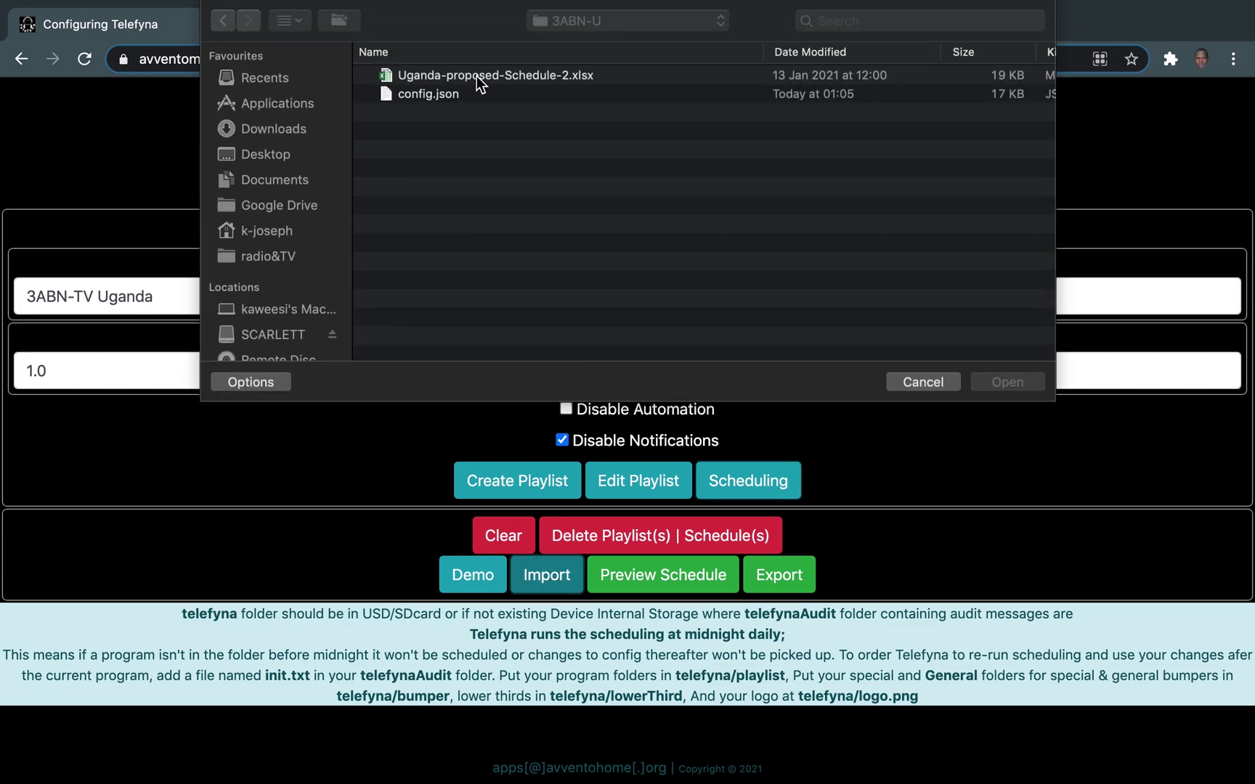
{"action": "left_click", "coordinate": [477, 96]}
{"action": "key", "text": "Return"}
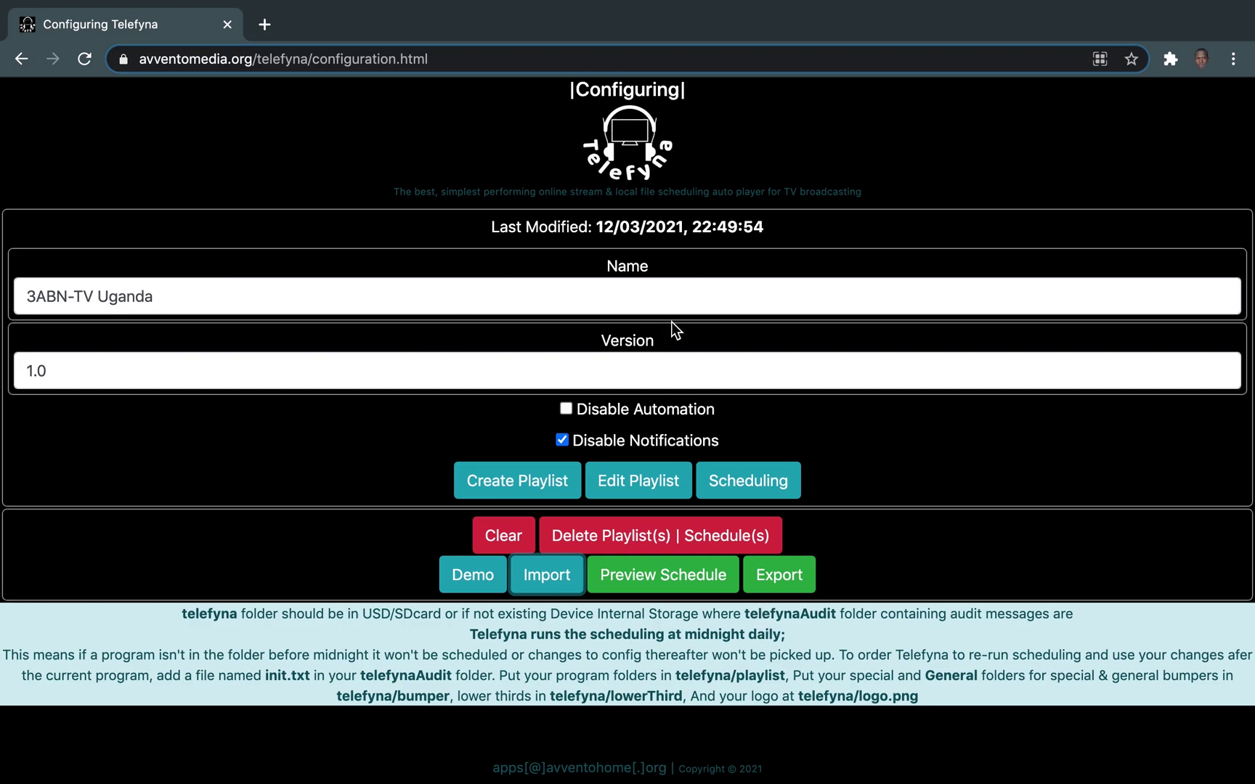
Start exporting the configuration as a JSON file to the Desktop, and cancel the save
{"action": "left_click", "coordinate": [791, 575]}
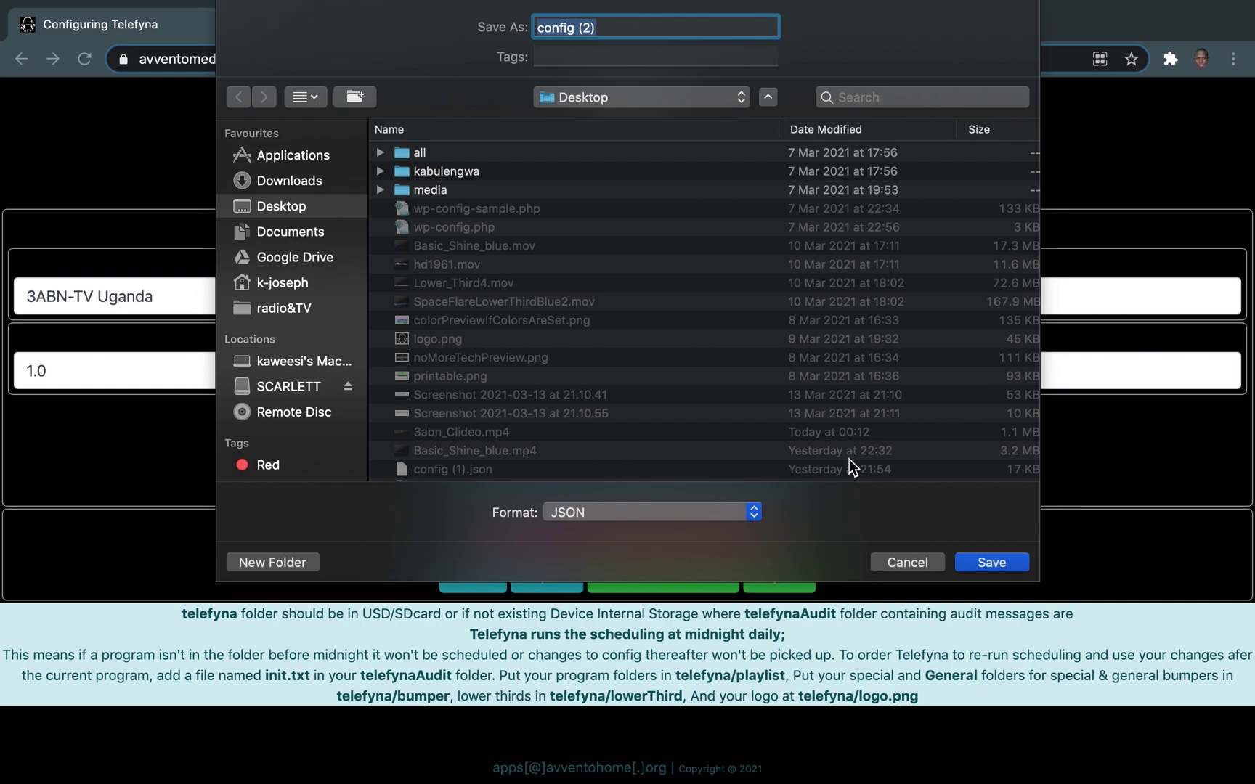
{"action": "left_click", "coordinate": [897, 561]}
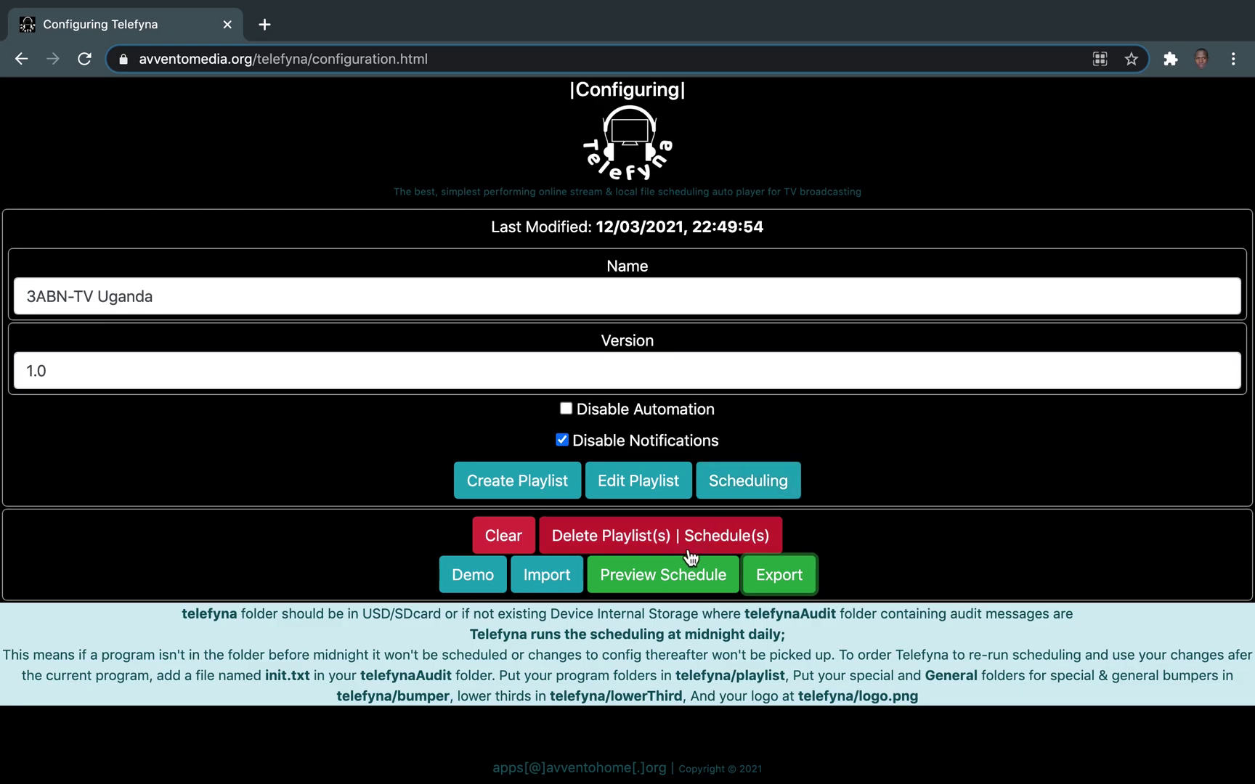
Preview the weekly schedule, examine the programs from the early morning to 23:30, and close the preview
{"action": "left_click", "coordinate": [674, 585]}
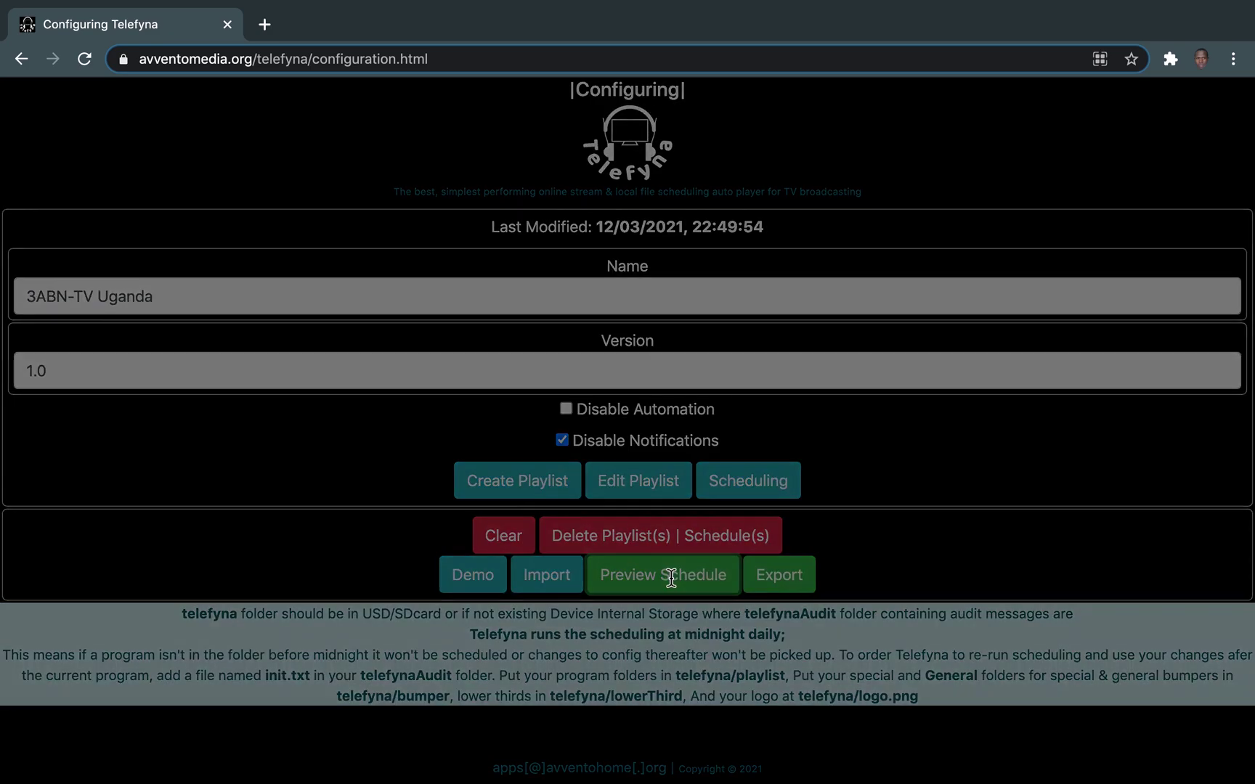
{"action": "scroll", "coordinate": [671, 579], "scroll_direction": "down", "scroll_amount": 10}
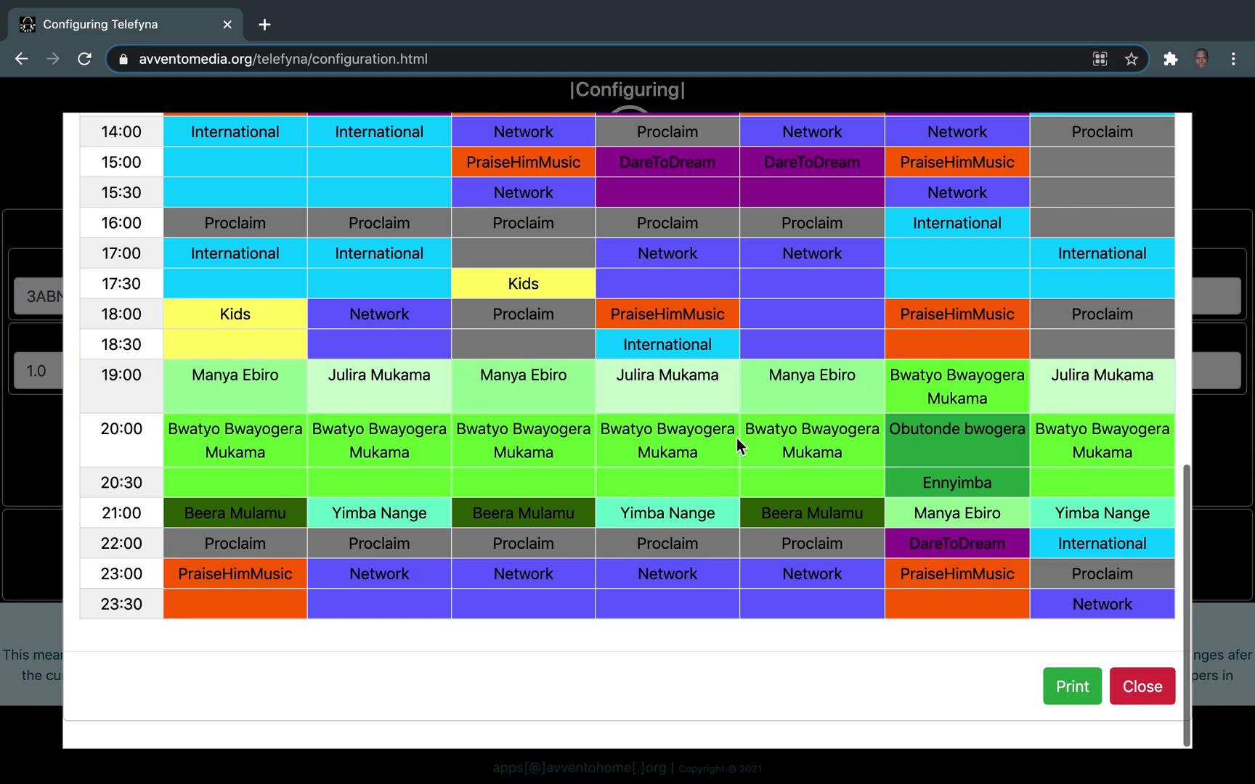
{"action": "scroll", "coordinate": [736, 438], "scroll_direction": "up", "scroll_amount": 10}
{"action": "scroll", "coordinate": [737, 438], "scroll_direction": "down", "scroll_amount": 4}
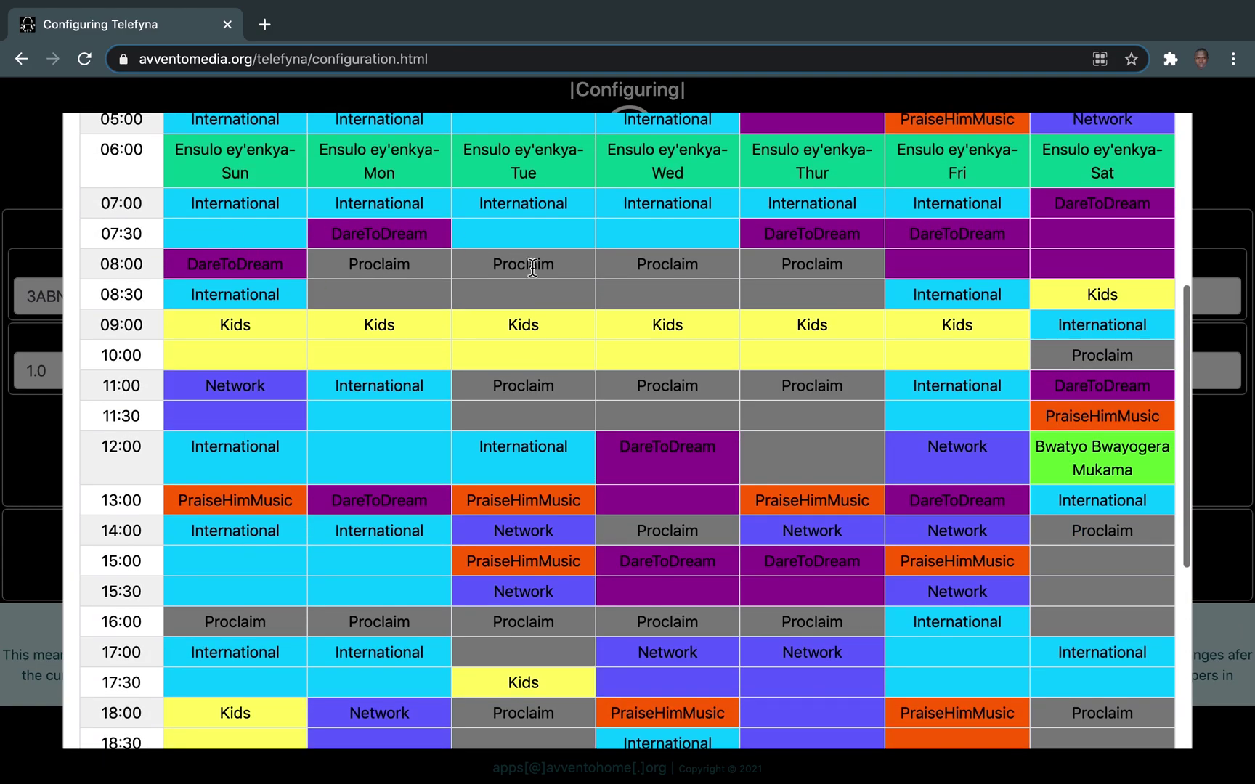
{"action": "scroll", "coordinate": [548, 303], "scroll_direction": "down", "scroll_amount": 6}
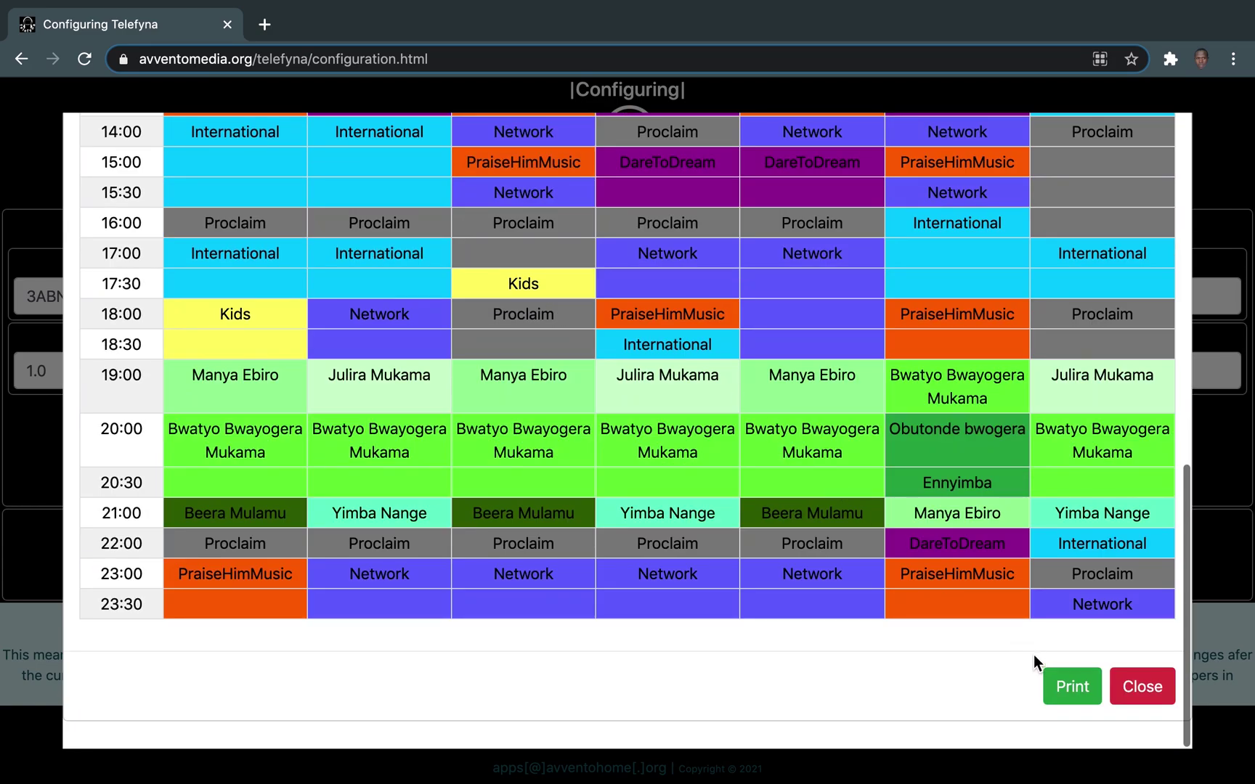
{"action": "left_click", "coordinate": [1144, 702]}
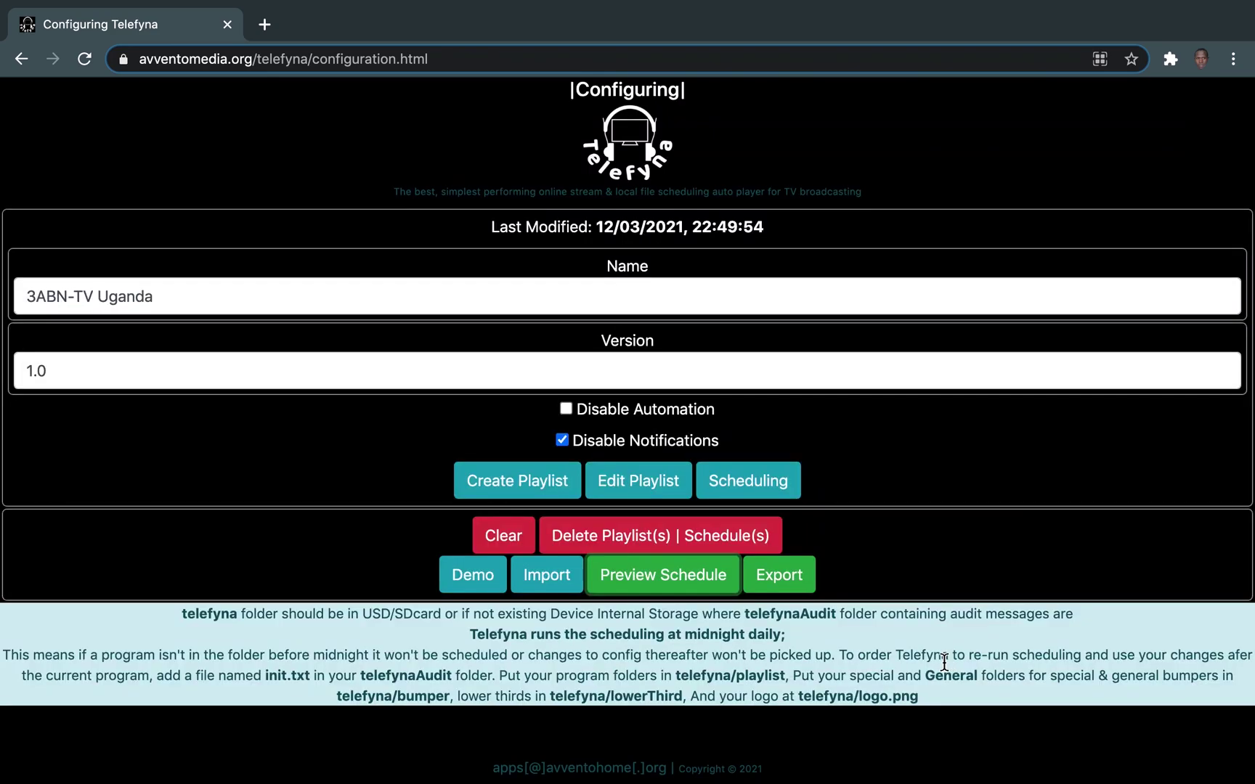
Select the schedules Proclaim #22, DareToDream #23 and PraiseHimMusic #24 as candidates for deletion
{"action": "left_click", "coordinate": [720, 539]}
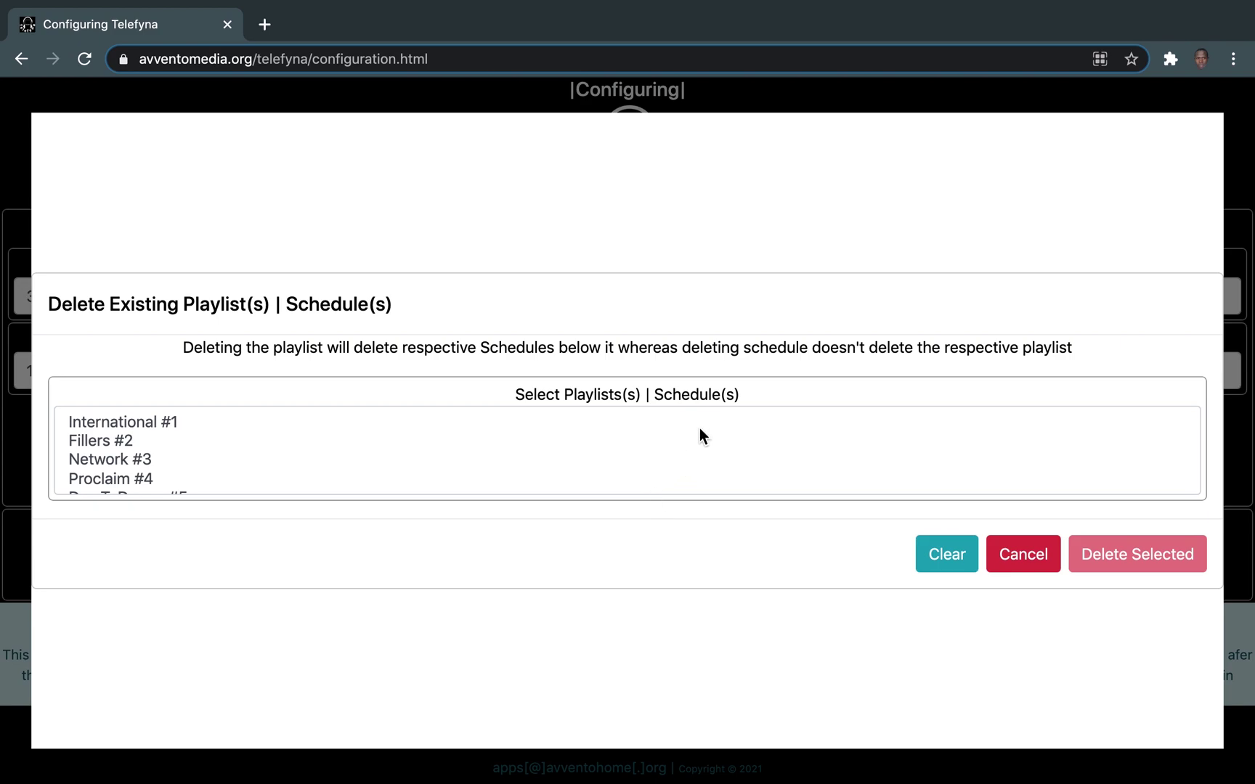
{"action": "scroll", "coordinate": [680, 449], "scroll_direction": "down", "scroll_amount": 8}
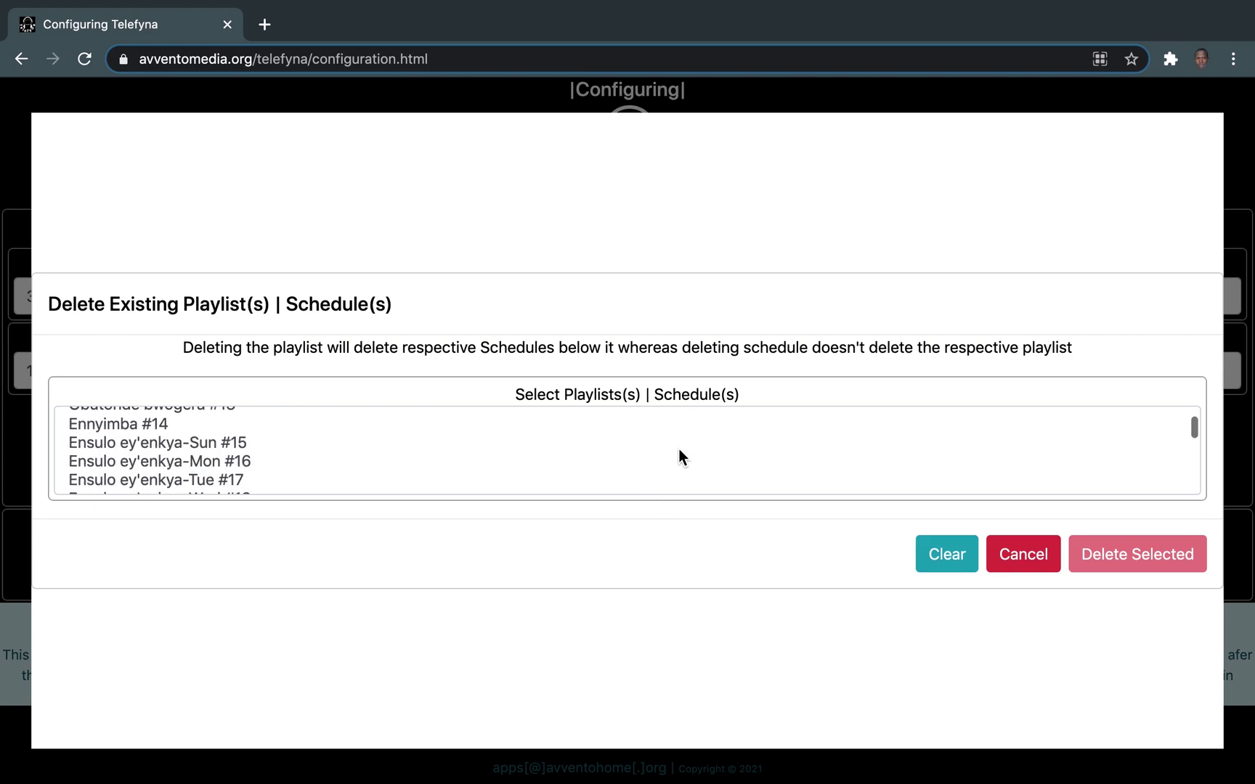
{"action": "scroll", "coordinate": [591, 450], "scroll_direction": "down", "scroll_amount": 10}
{"action": "left_click", "coordinate": [582, 456]}
{"action": "left_click", "coordinate": [568, 426]}
{"action": "scroll", "coordinate": [568, 426], "scroll_direction": "up", "scroll_amount": 7}
{"action": "left_click", "coordinate": [559, 435]}
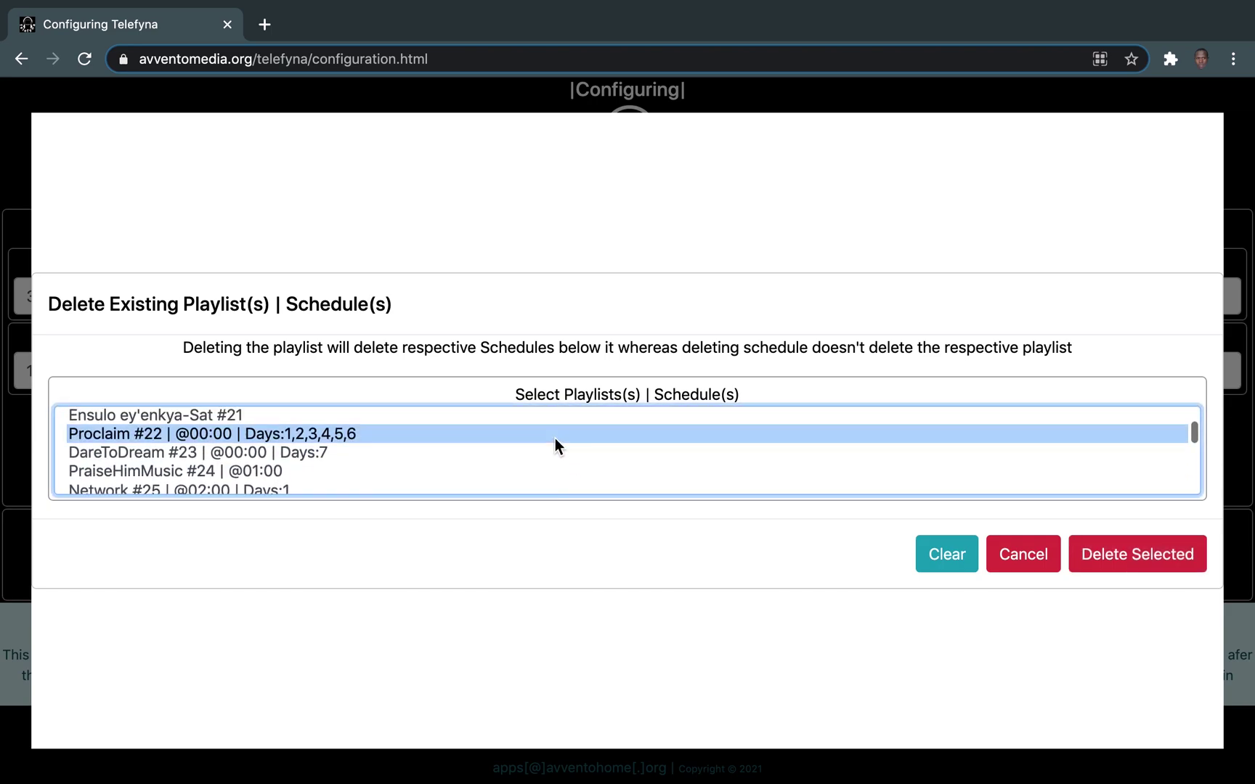
{"action": "left_click", "coordinate": [472, 471], "text": "super"}
{"action": "left_click", "coordinate": [456, 456], "text": "super"}
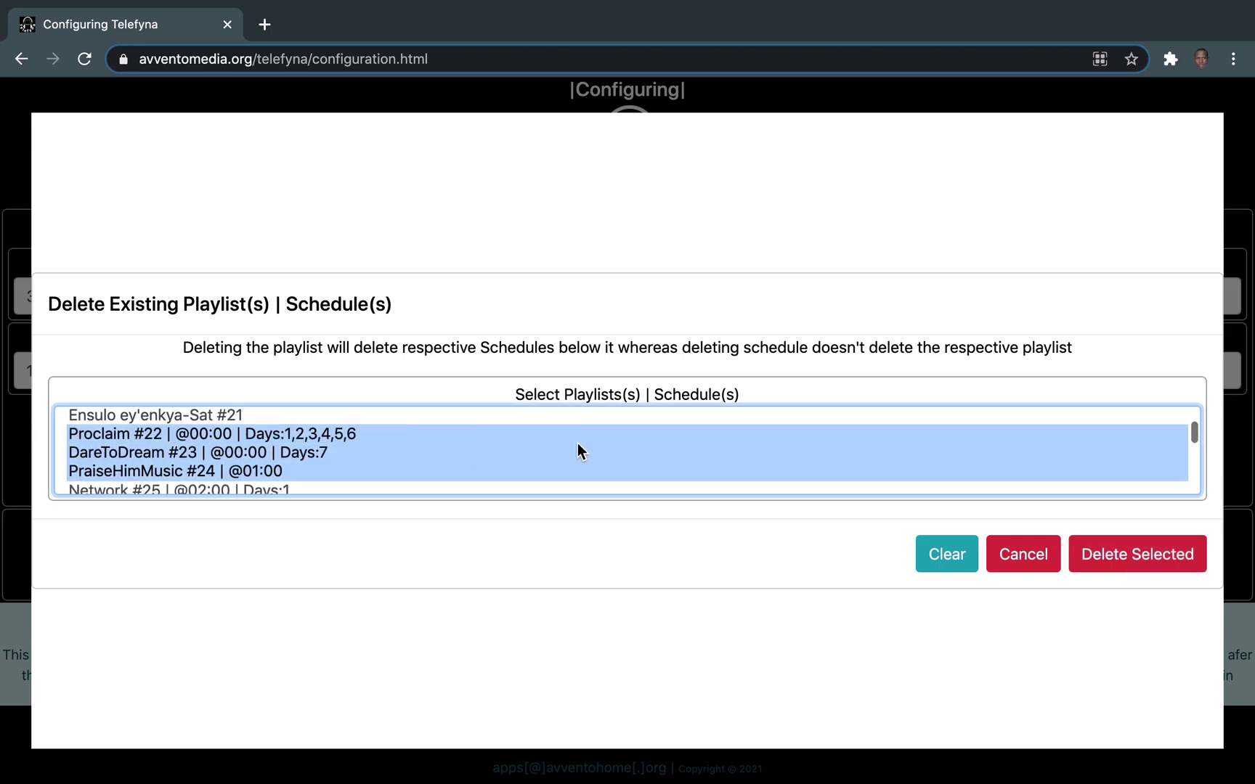
Add the playlist Fillers #2 to the selection for deletion
{"action": "scroll", "coordinate": [578, 443], "scroll_direction": "up", "scroll_amount": 10}
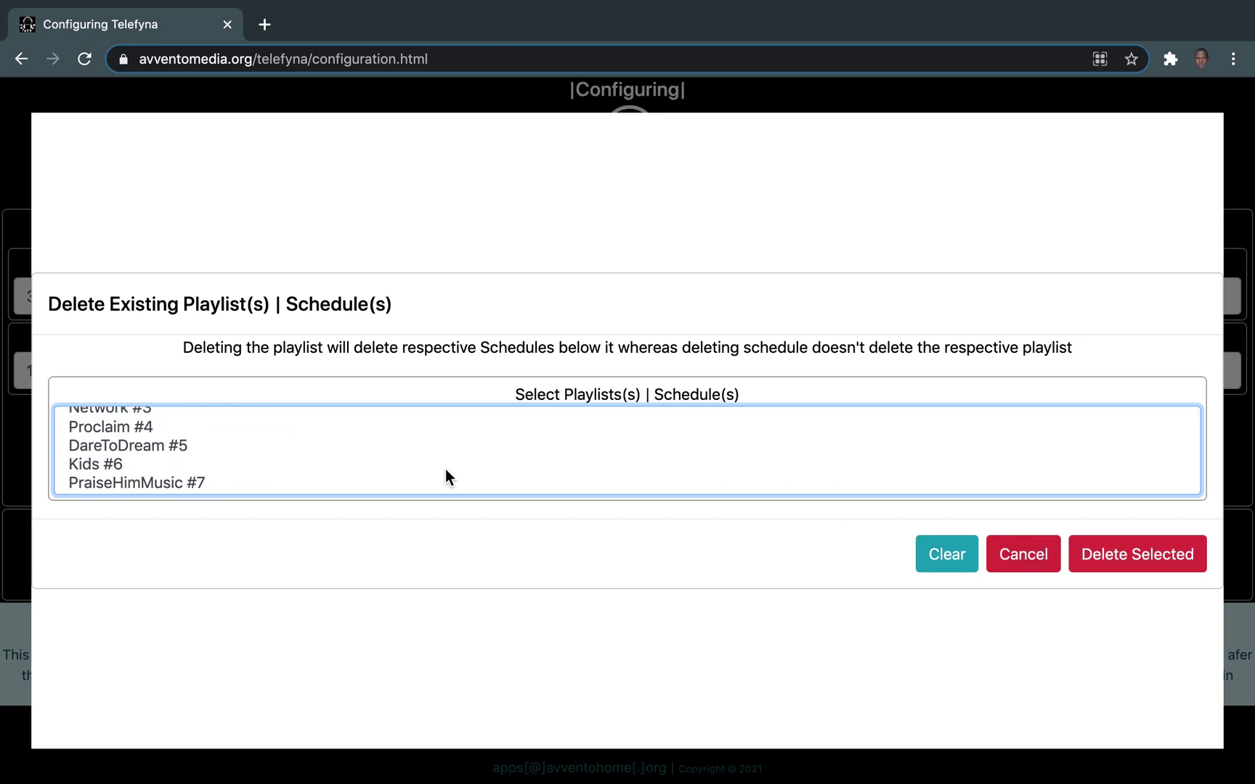
{"action": "scroll", "coordinate": [446, 472], "scroll_direction": "up", "scroll_amount": 2}
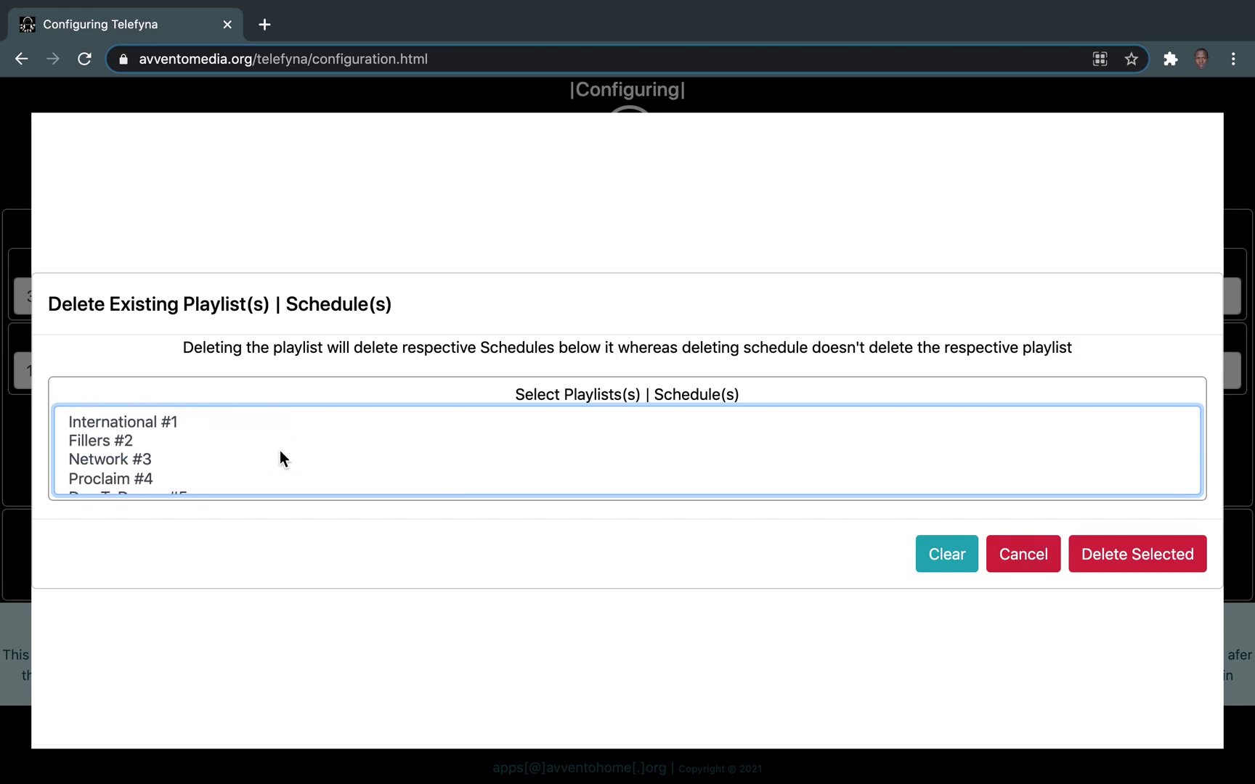
{"action": "left_click", "coordinate": [182, 441], "text": "super"}
{"action": "scroll", "coordinate": [261, 452], "scroll_direction": "down", "scroll_amount": 7}
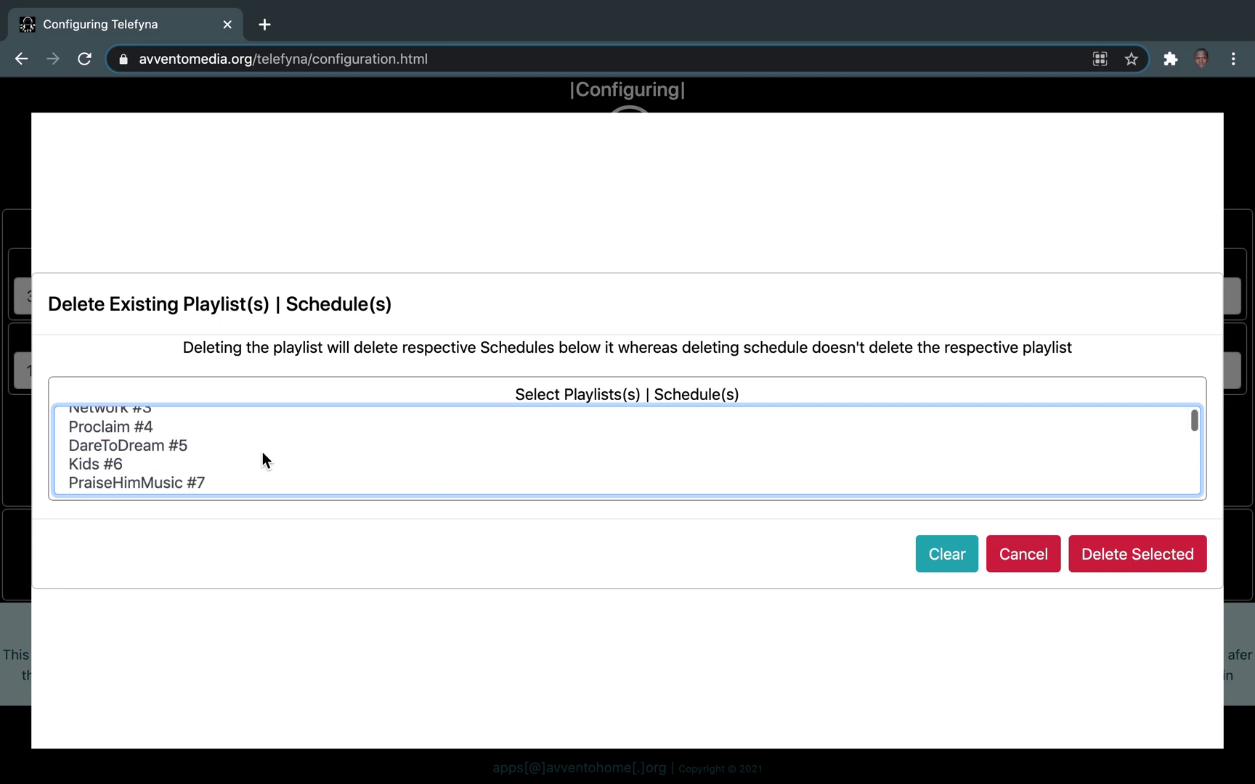
{"action": "scroll", "coordinate": [262, 452], "scroll_direction": "up", "scroll_amount": 4}
{"action": "scroll", "coordinate": [261, 452], "scroll_direction": "up", "scroll_amount": 3}
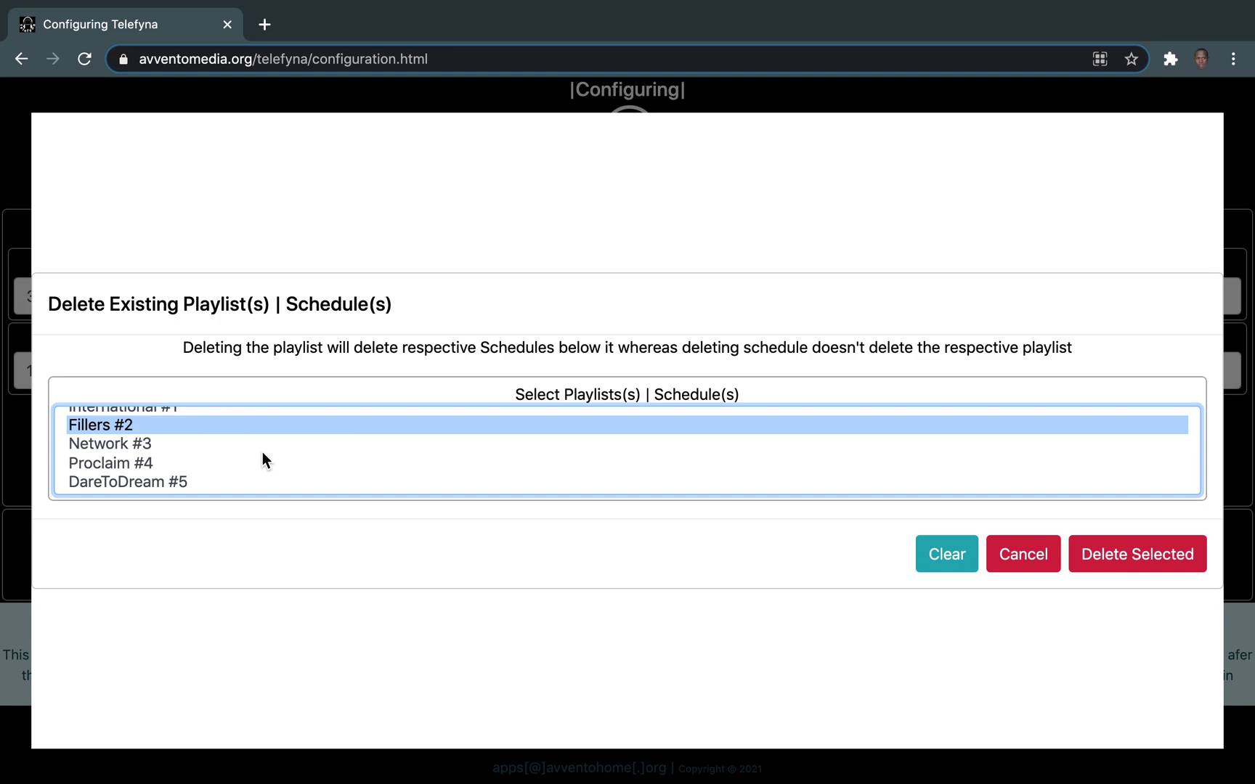
Browse the remaining schedules available for deletion, and cancel deleting playlists and schedules
{"action": "scroll", "coordinate": [262, 452], "scroll_direction": "down", "scroll_amount": 20}
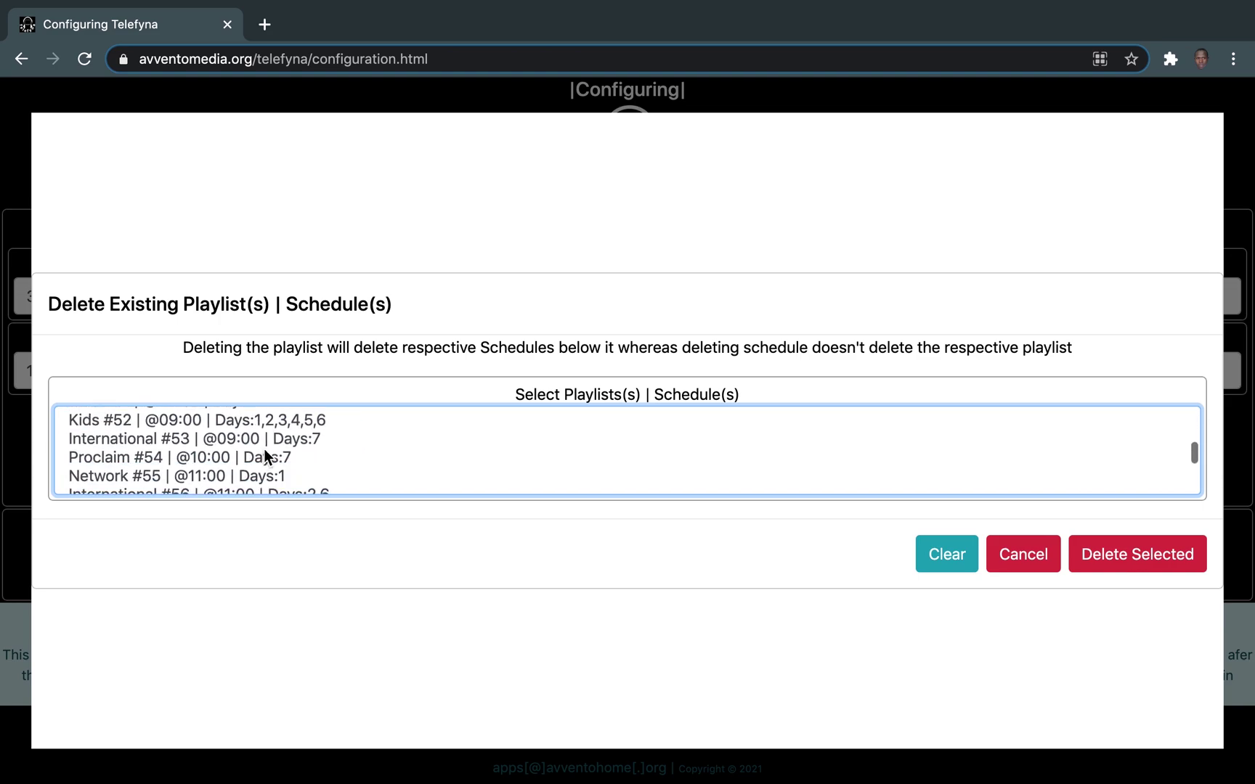
{"action": "left_click", "coordinate": [265, 445]}
{"action": "scroll", "coordinate": [317, 467], "scroll_direction": "down", "scroll_amount": 3}
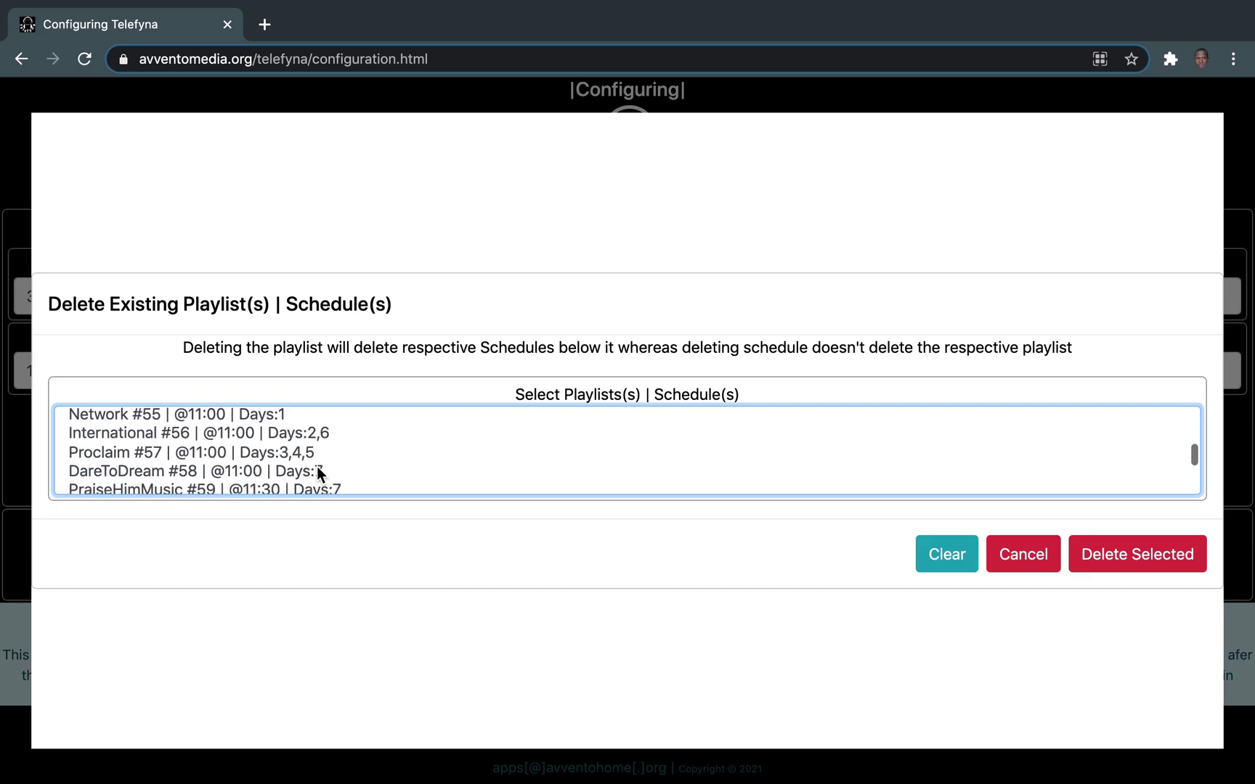
{"action": "scroll", "coordinate": [318, 468], "scroll_direction": "down", "scroll_amount": 15}
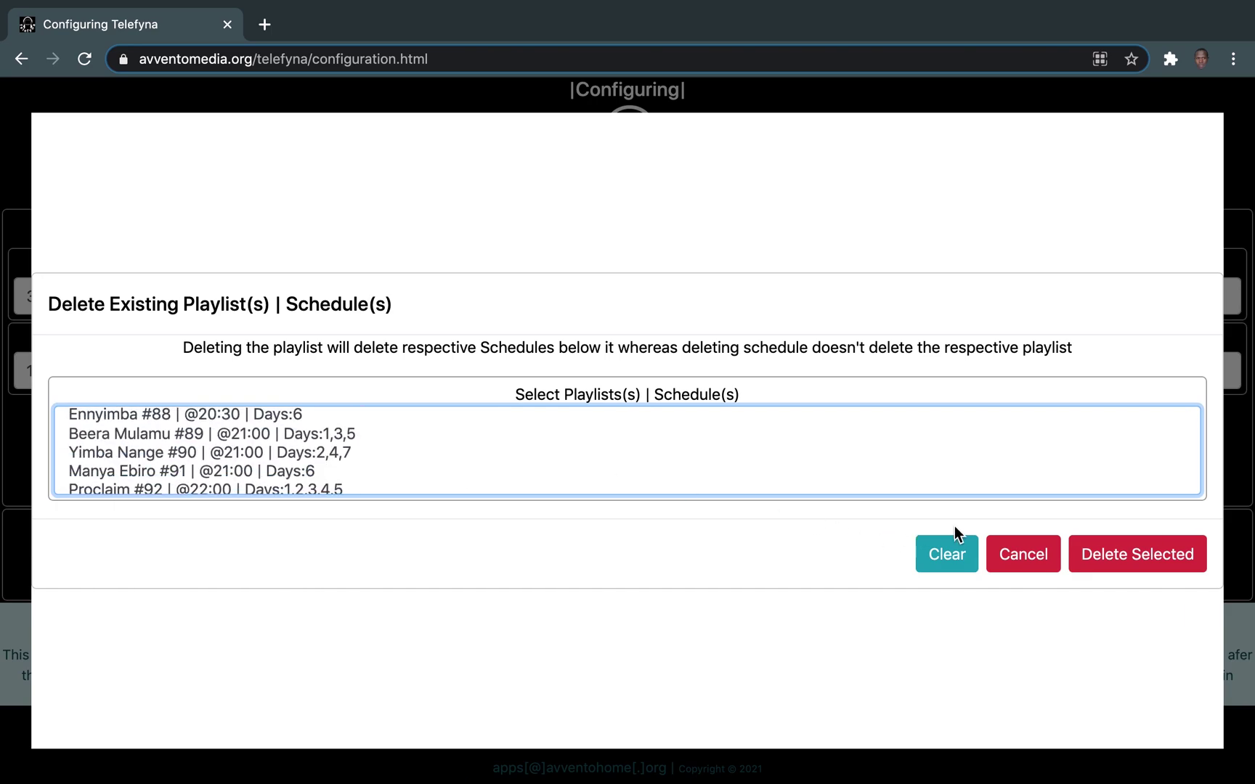
{"action": "left_click", "coordinate": [1015, 557]}
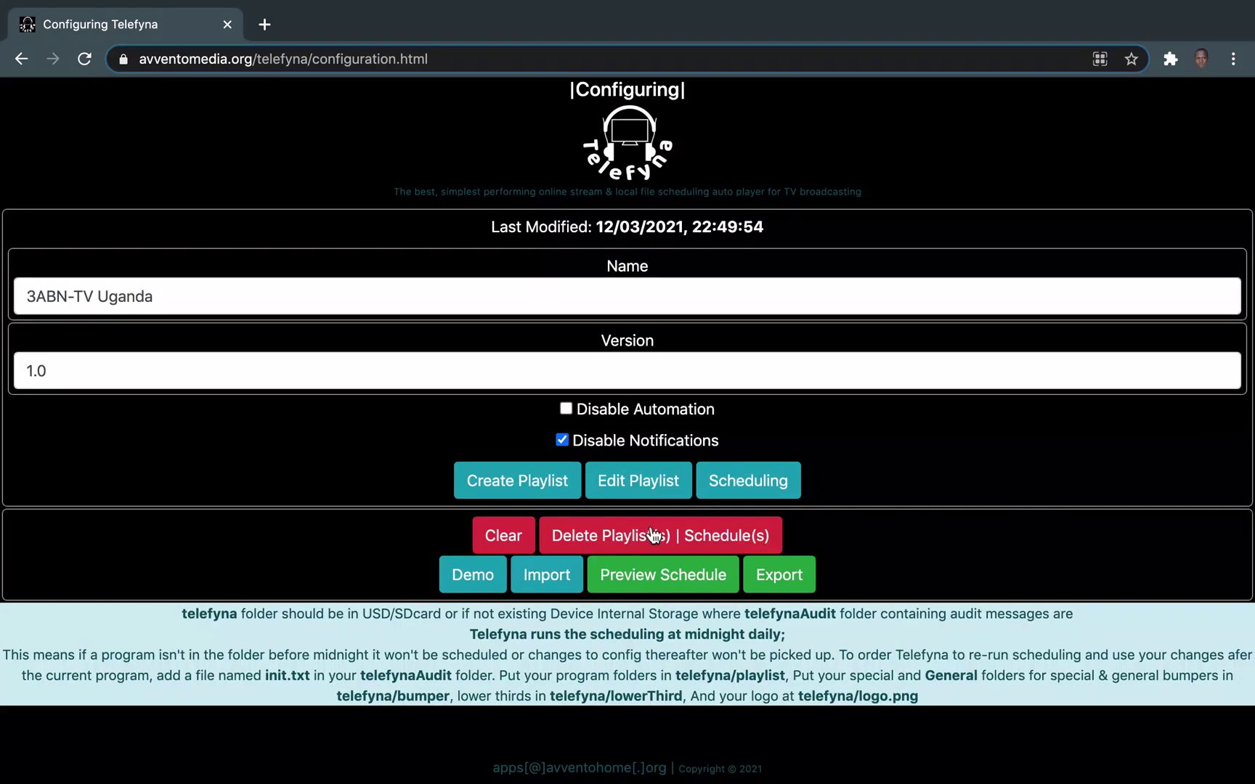